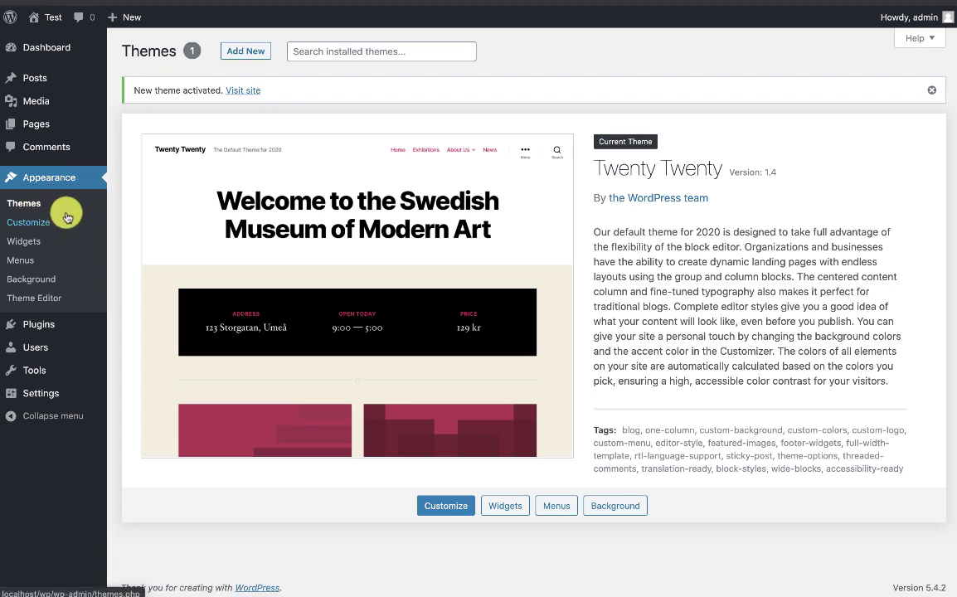
- Go from Appearance > Themes to the Add Themes page
click(245, 55)
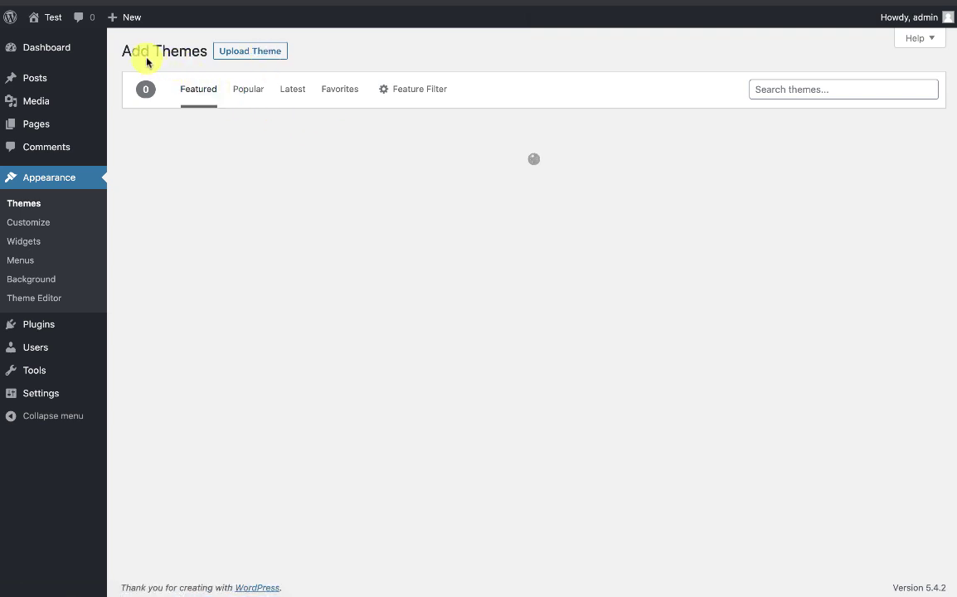
- Upload the wplms.zip theme package and install it
click(240, 53)
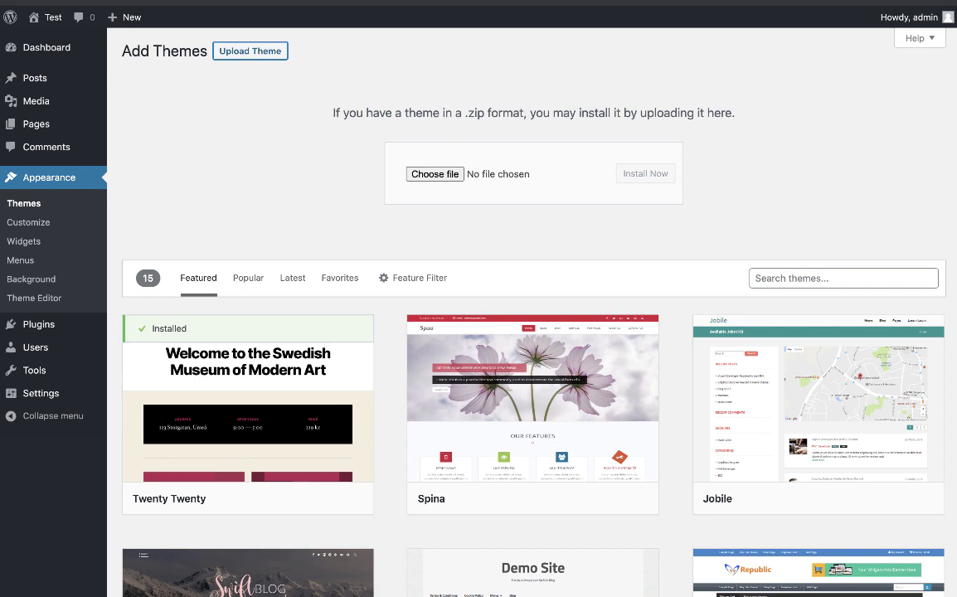
drag(675, 170, 439, 174)
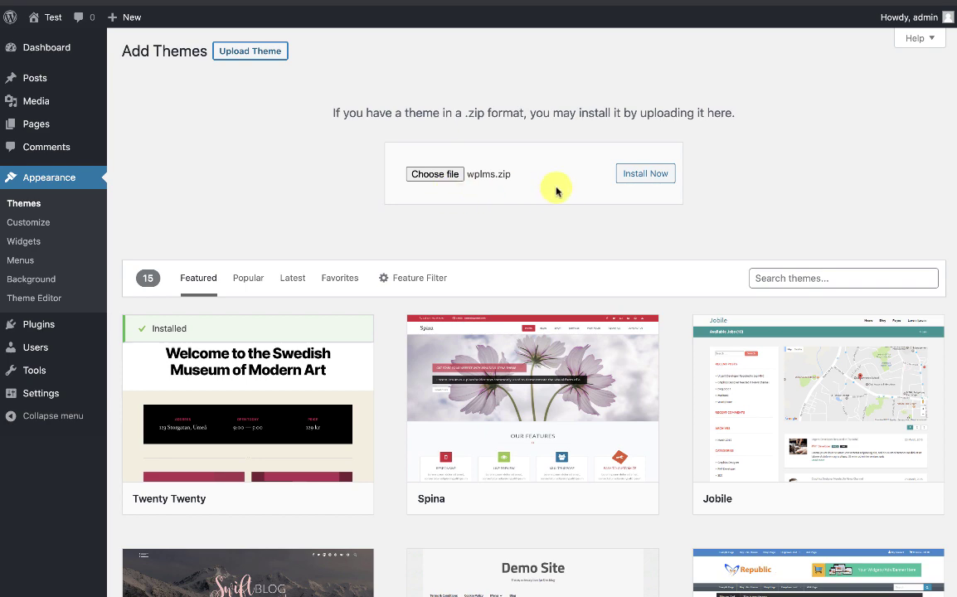
click(640, 178)
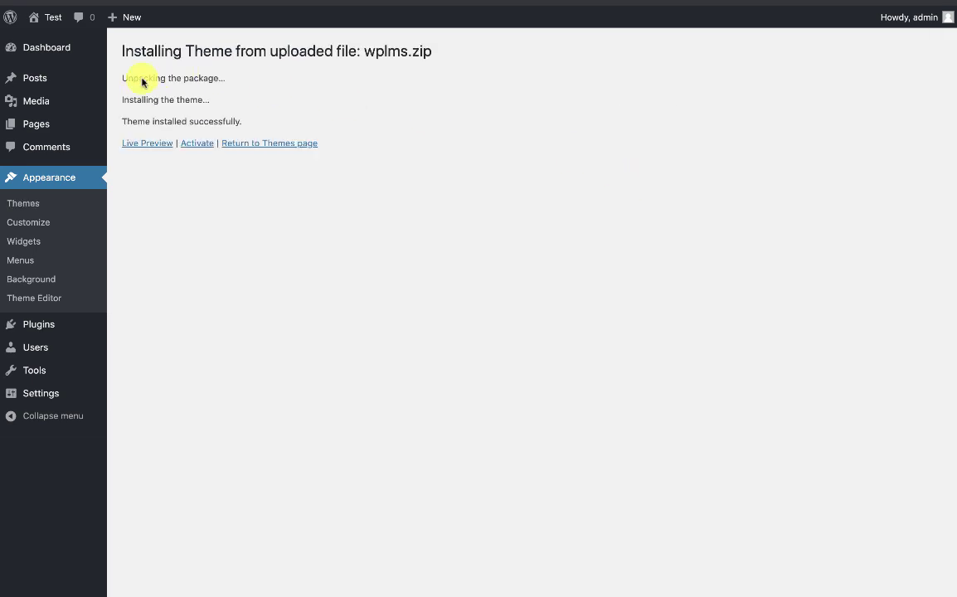
- Activate the WPLMS theme and choose Academy as the wizard's installation type
click(196, 144)
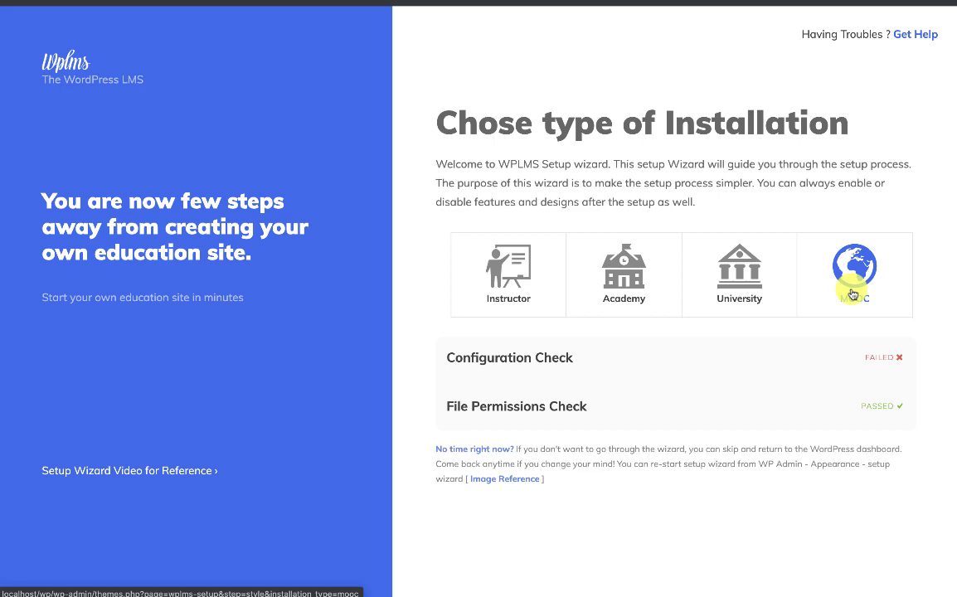
click(649, 300)
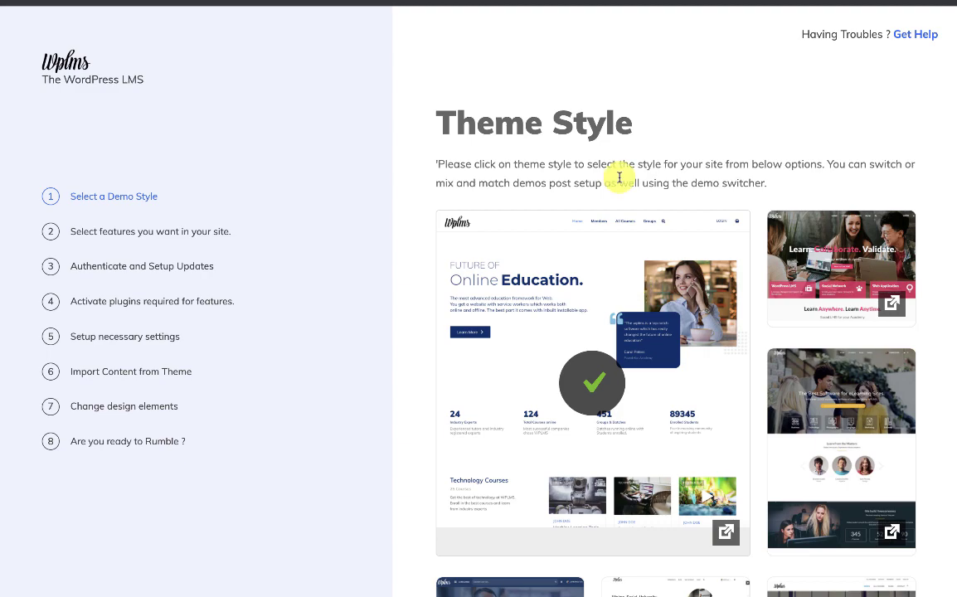
- Keep the default Theme Style demo and continue to the Select features step
scroll(620, 177, down, 3)
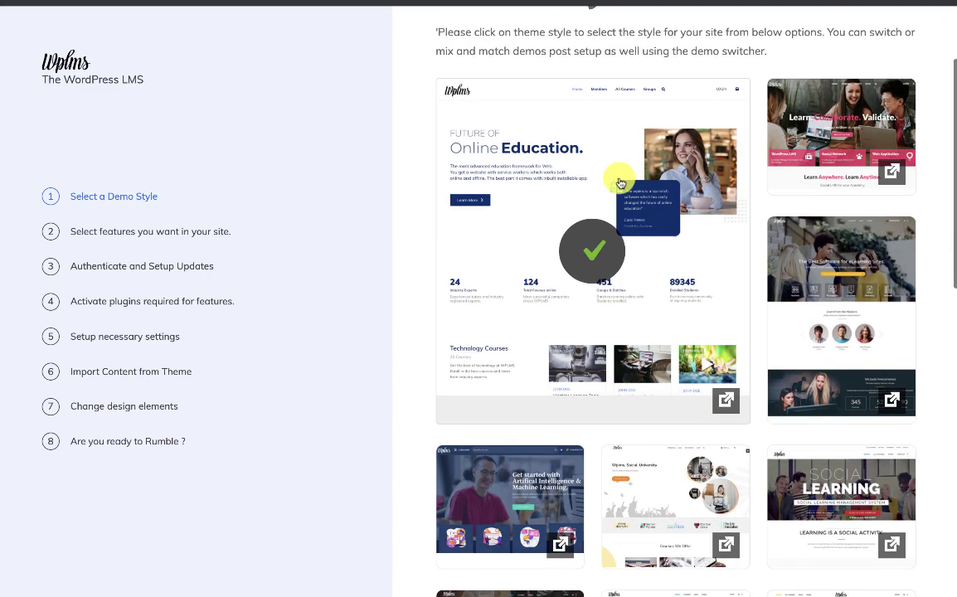
scroll(619, 181, down, 1)
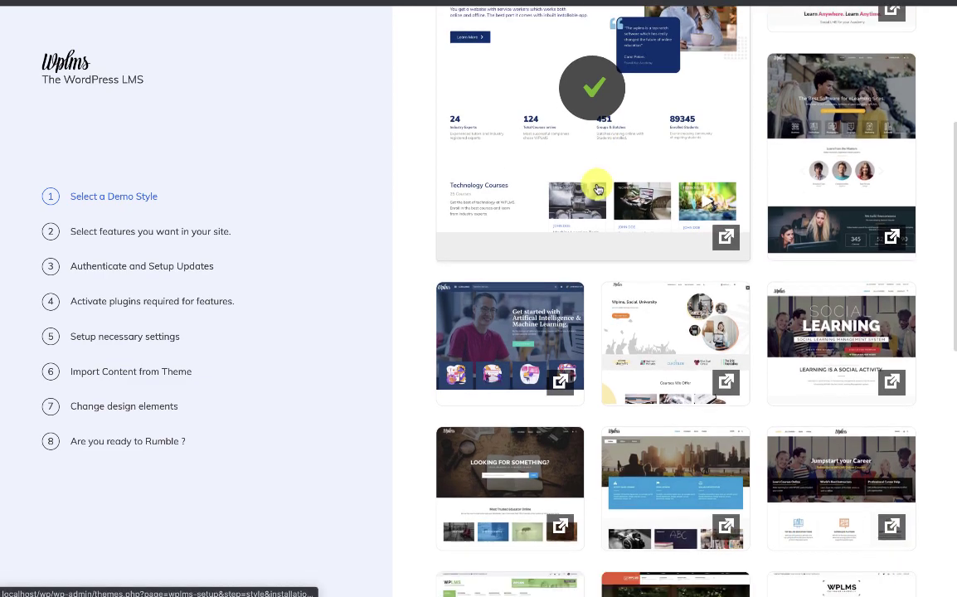
scroll(765, 551, down, 8)
click(796, 453)
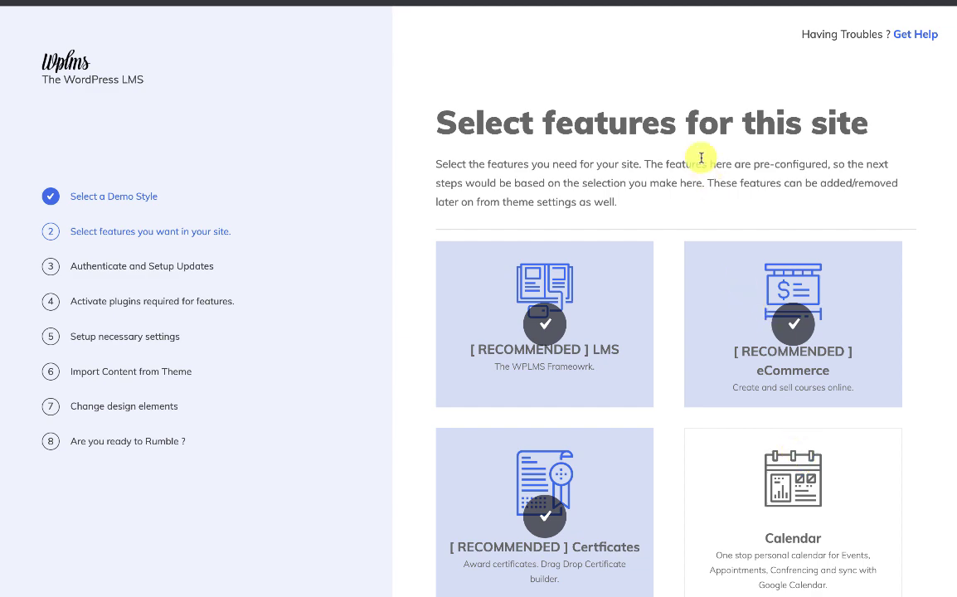
- Add Drive to the preselected LMS, eCommerce and Certificates features and continue
scroll(701, 159, down, 2)
scroll(701, 162, down, 1)
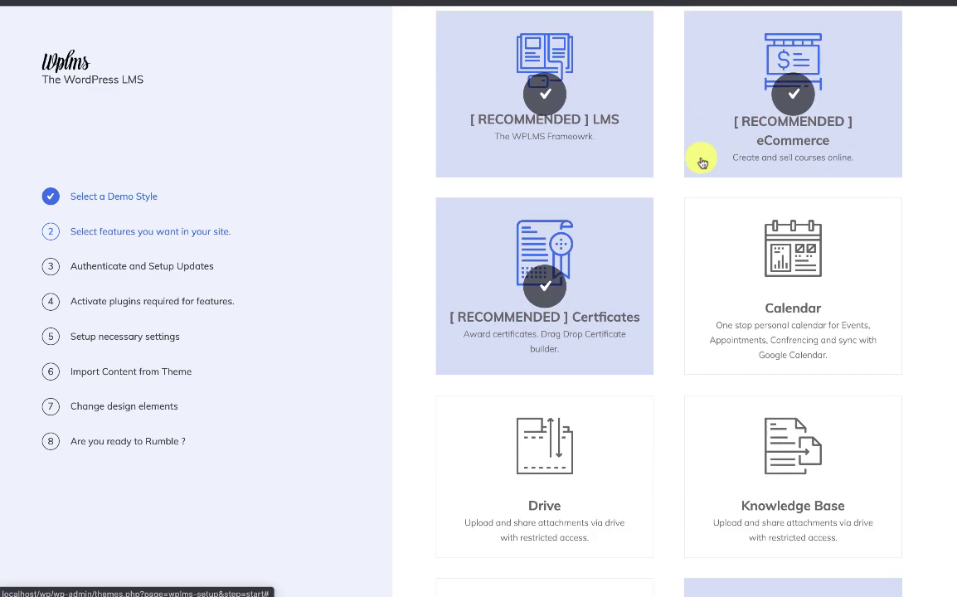
scroll(701, 161, down, 3)
scroll(701, 162, down, 2)
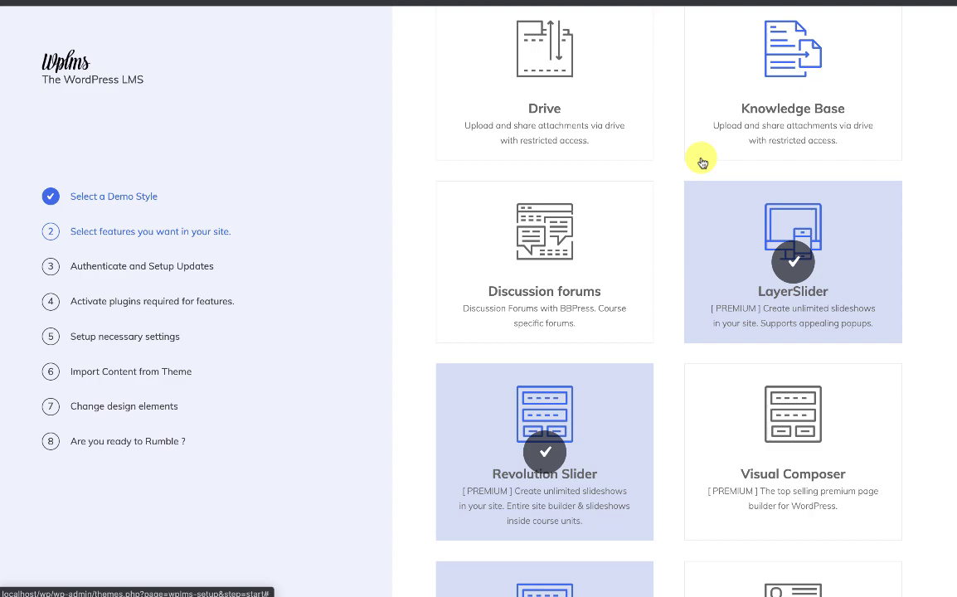
scroll(701, 162, down, 6)
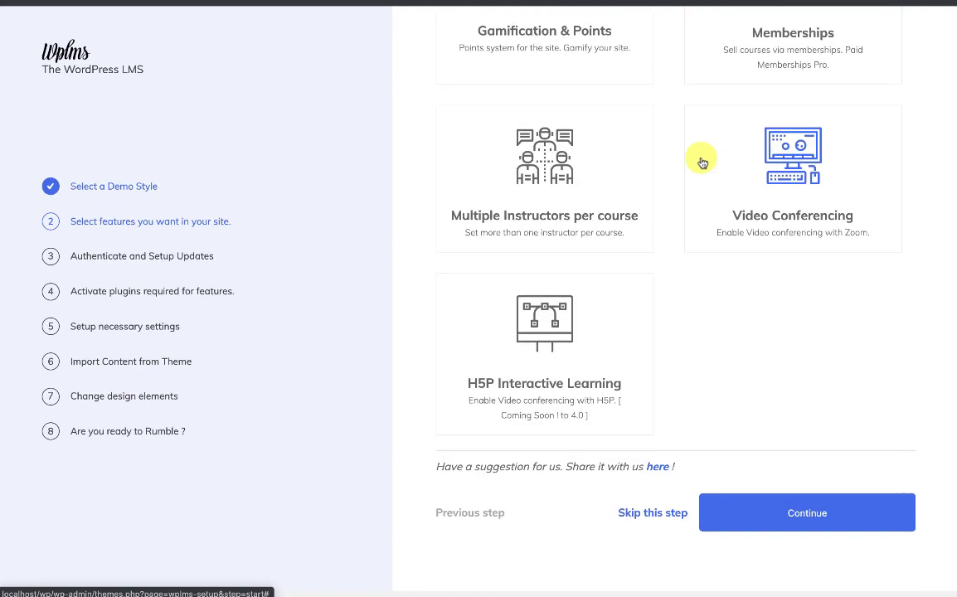
scroll(728, 421, up, 15)
scroll(728, 422, down, 1)
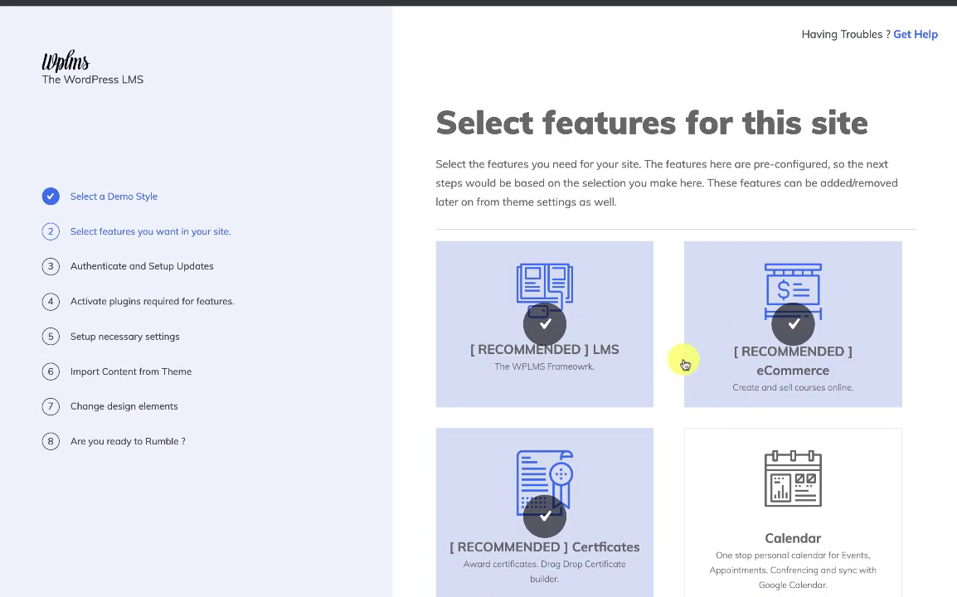
scroll(727, 352, down, 3)
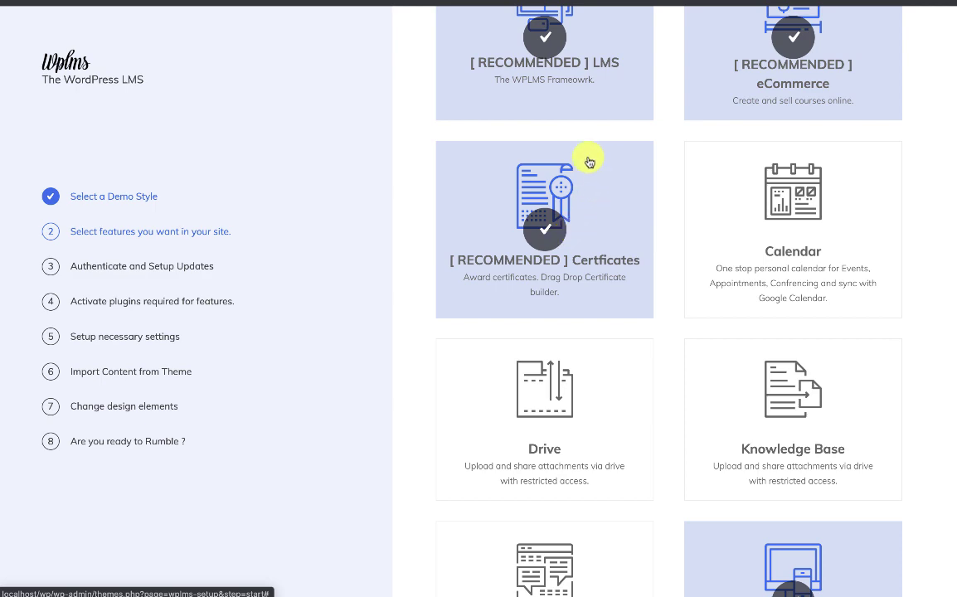
scroll(630, 292, down, 1)
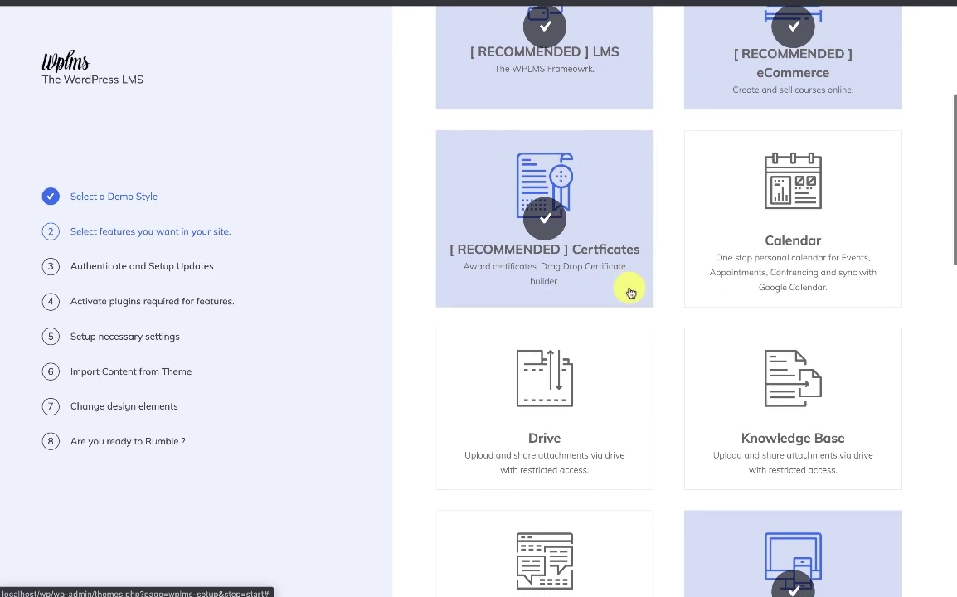
click(558, 389)
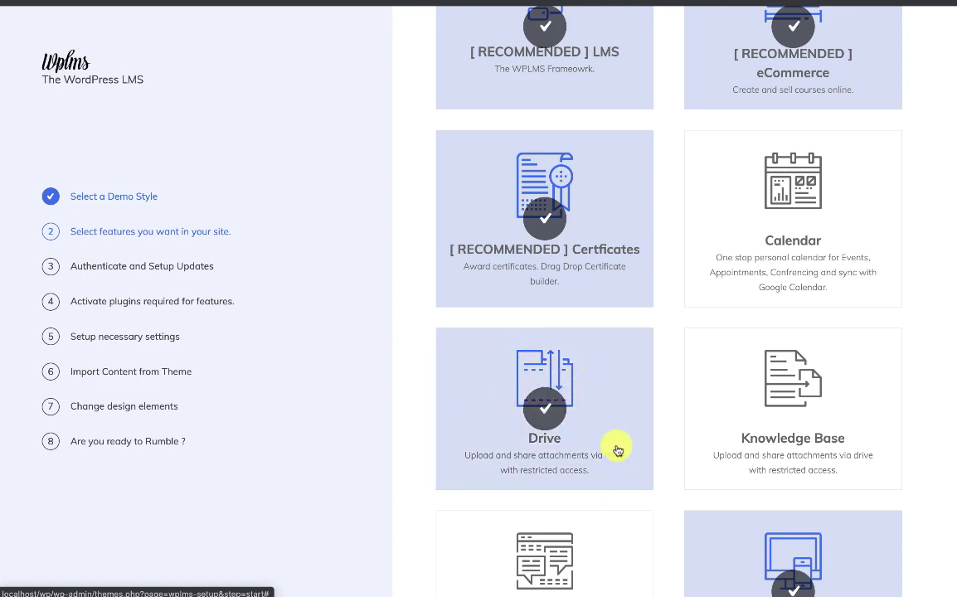
scroll(615, 446, down, 15)
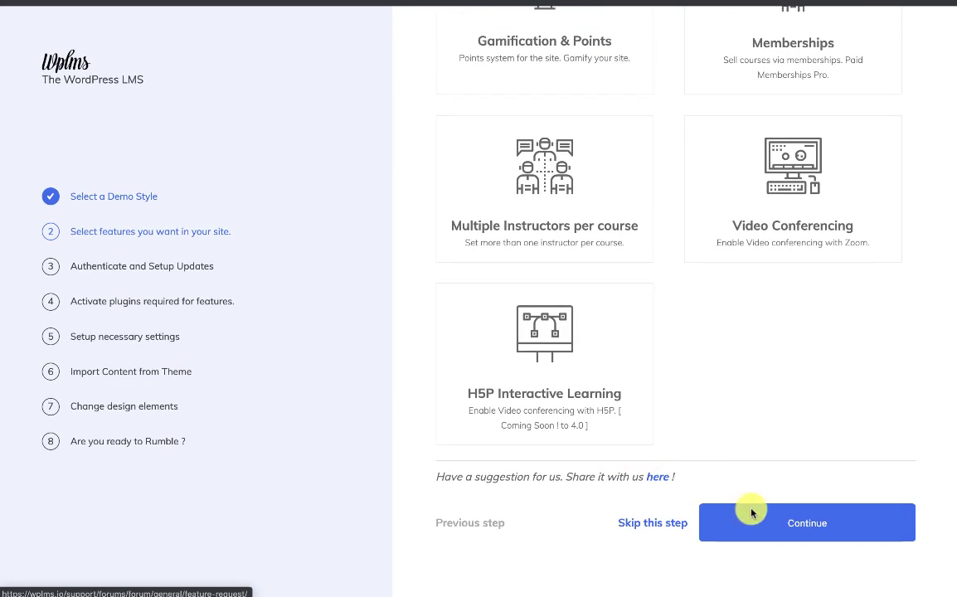
click(758, 519)
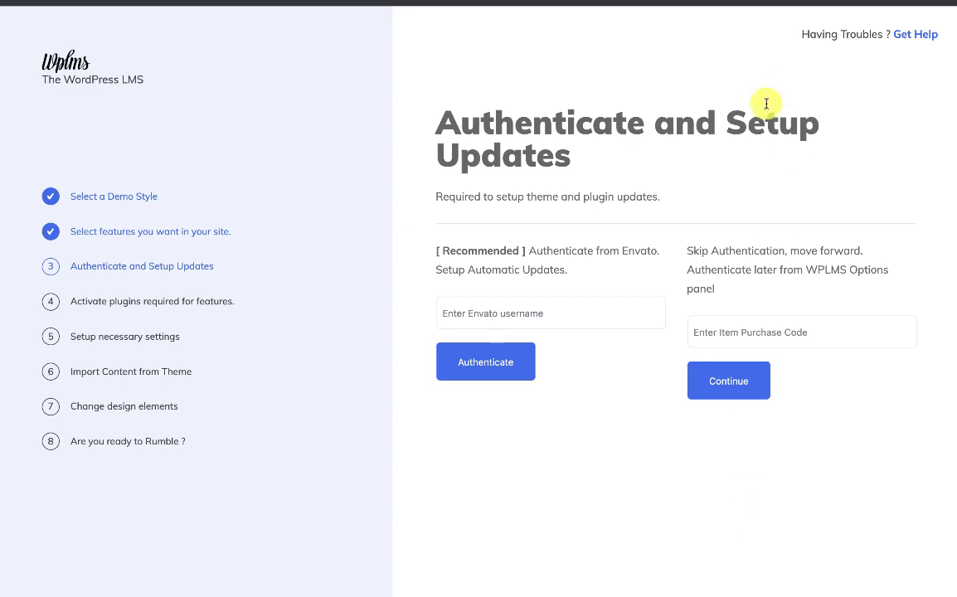
- Activate theme updates with the item purchase code and proceed to Required Plugins
click(500, 313)
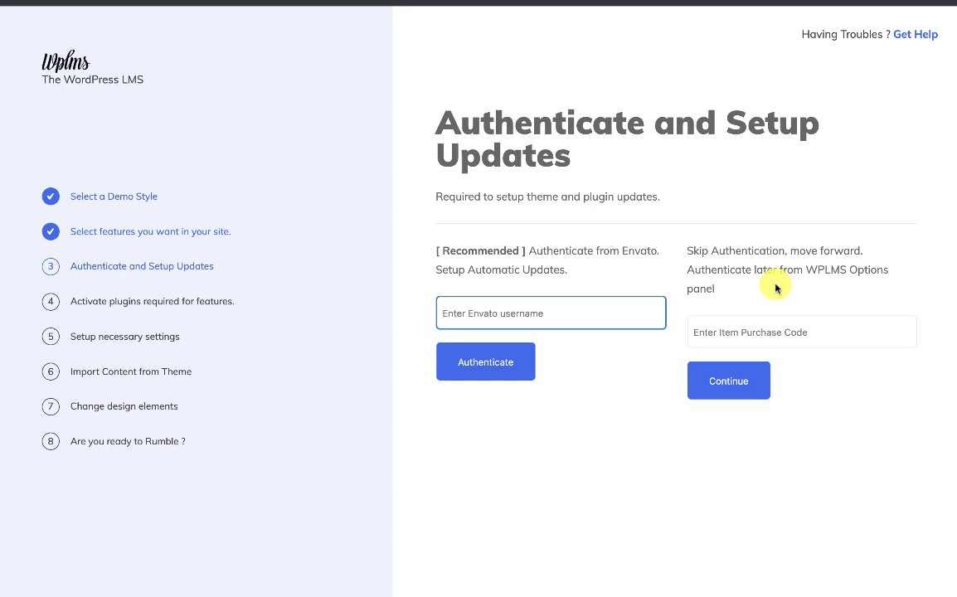
click(733, 331)
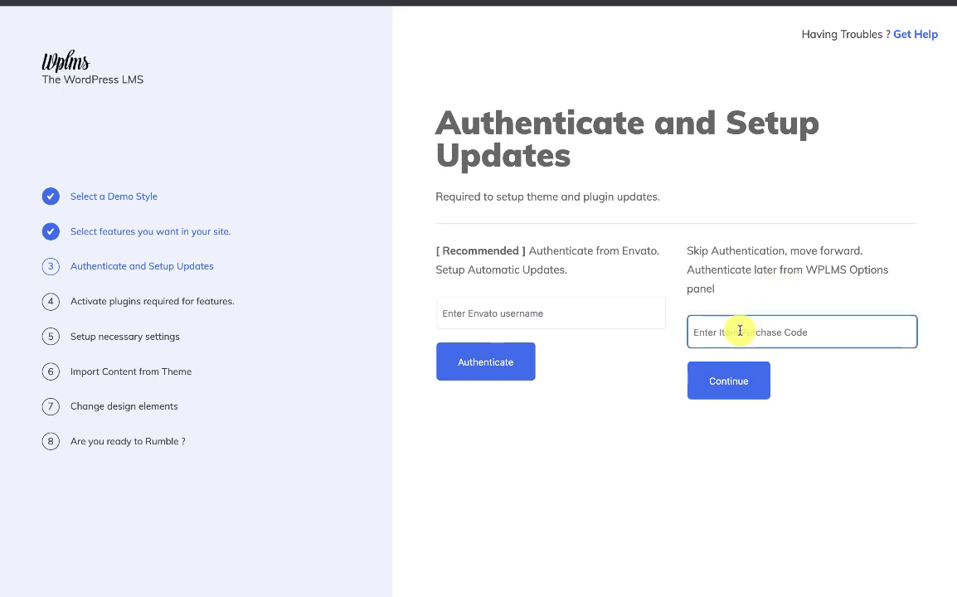
click(727, 383)
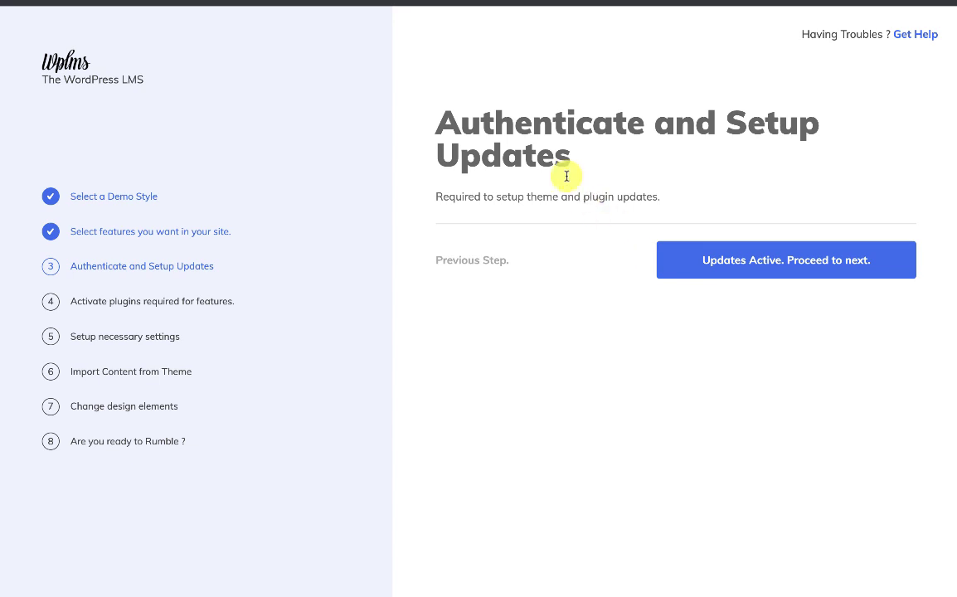
click(706, 261)
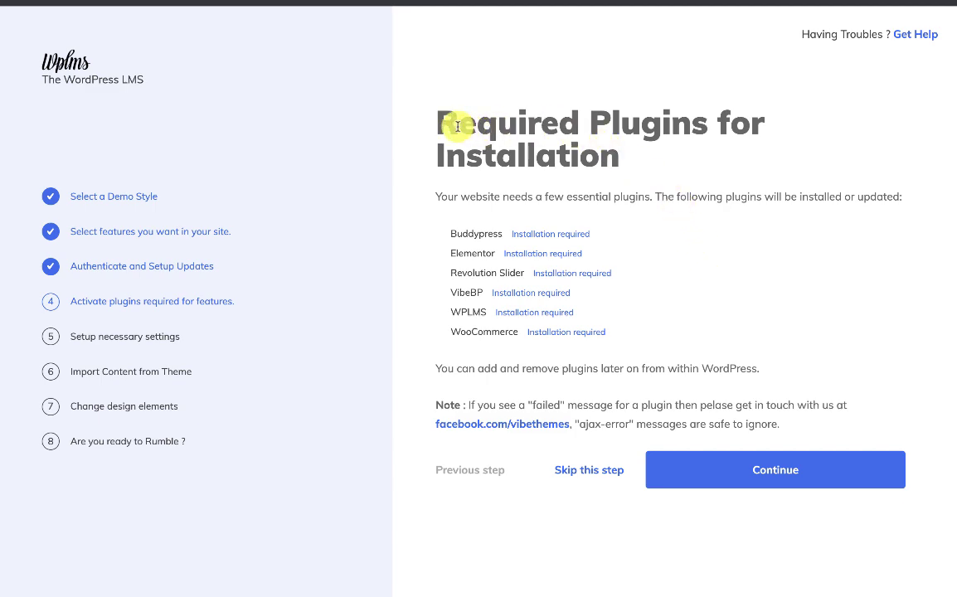
- Install the six required plugins, all succeeding except Revolution Slider
click(778, 470)
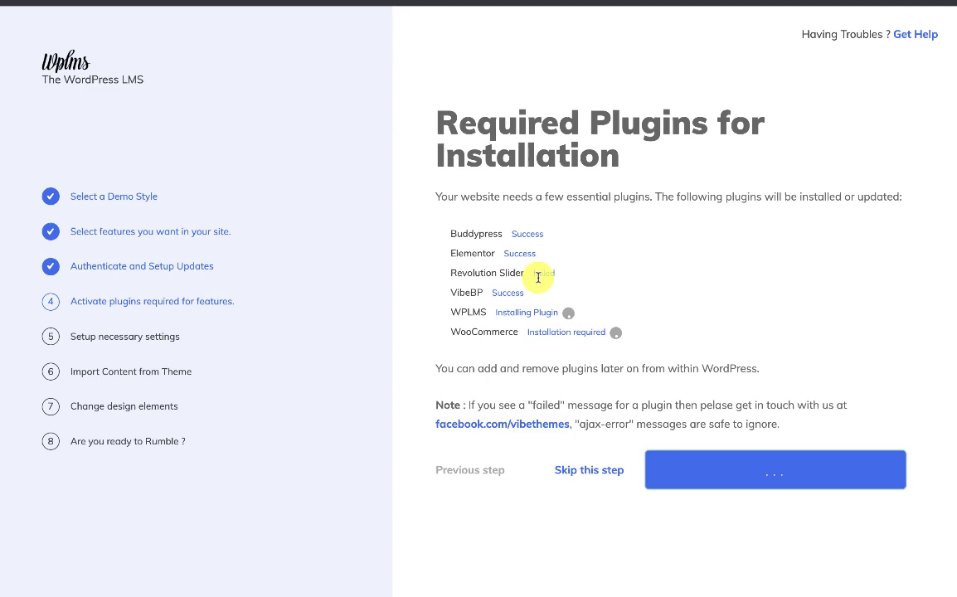
drag(579, 424, 628, 427)
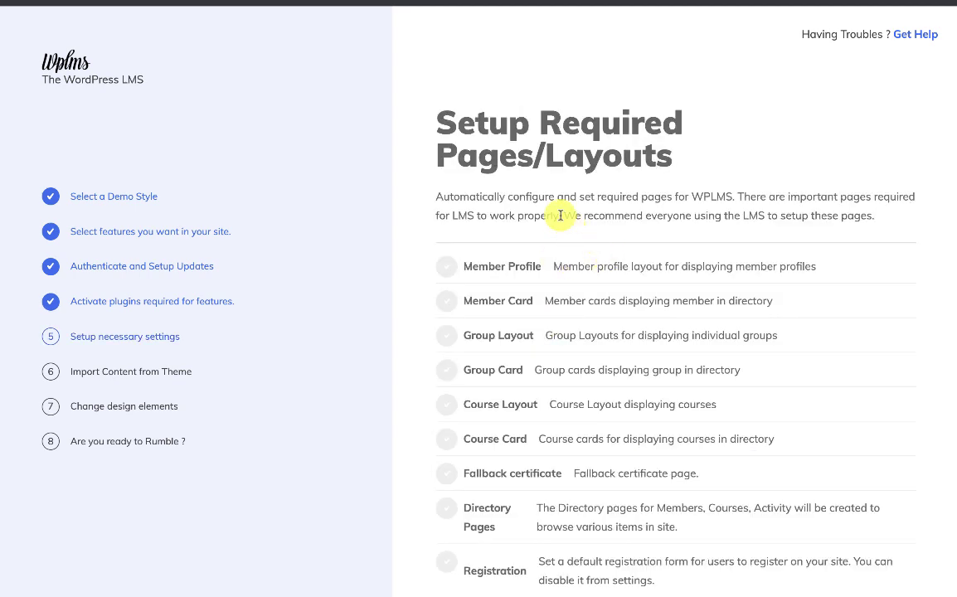
- Create the required pages and layouts and continue to Import Demo Content
scroll(617, 191, down, 2)
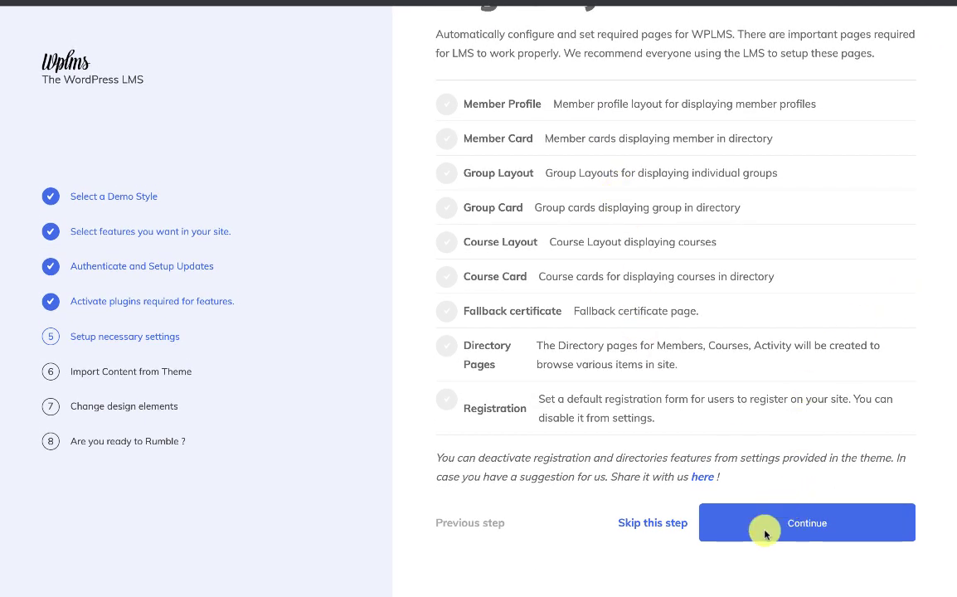
click(788, 531)
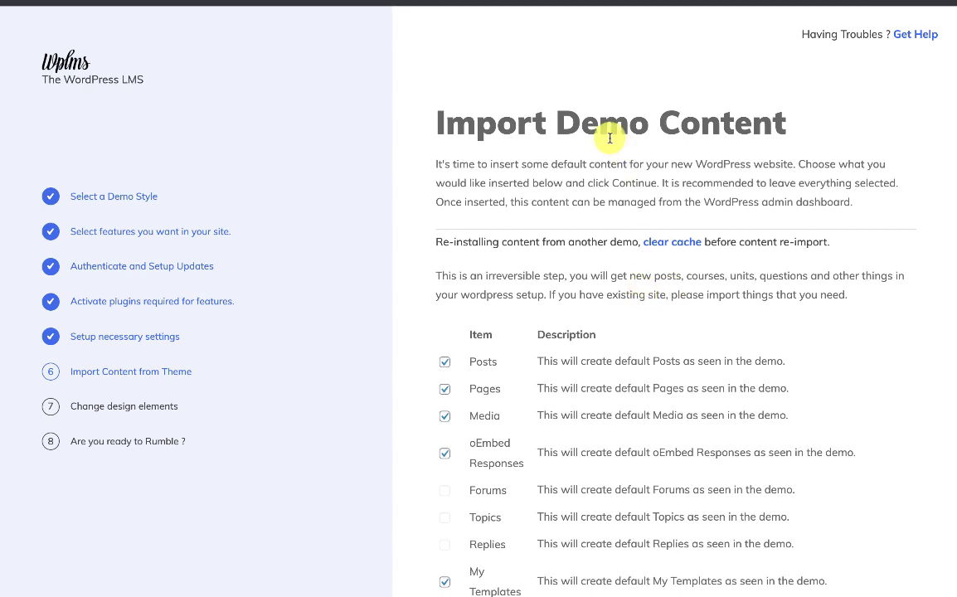
- Import the default demo items, with Forums, Topics, Replies and Slider left unchecked
scroll(609, 138, down, 1)
scroll(609, 139, down, 2)
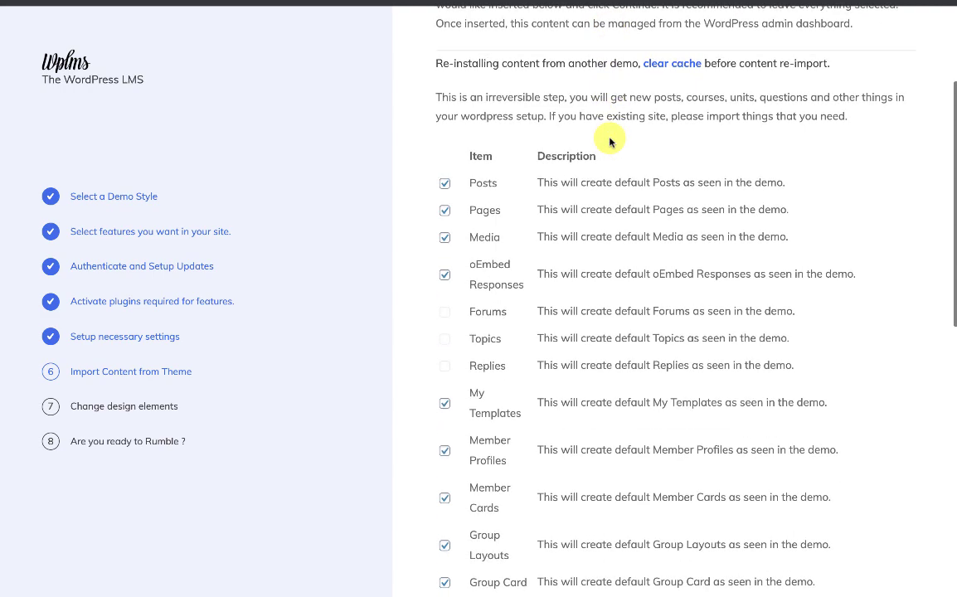
scroll(610, 141, down, 6)
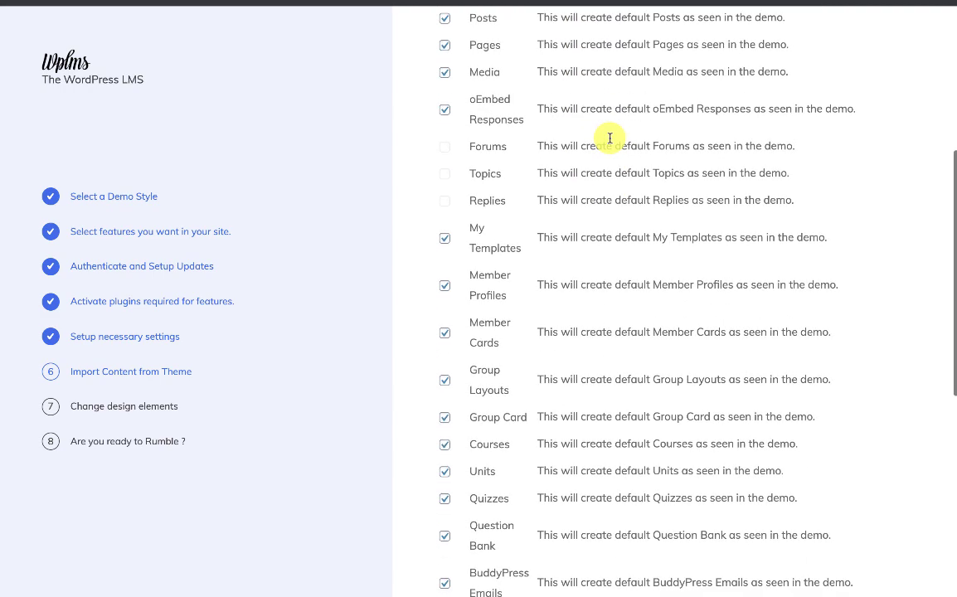
scroll(609, 141, down, 3)
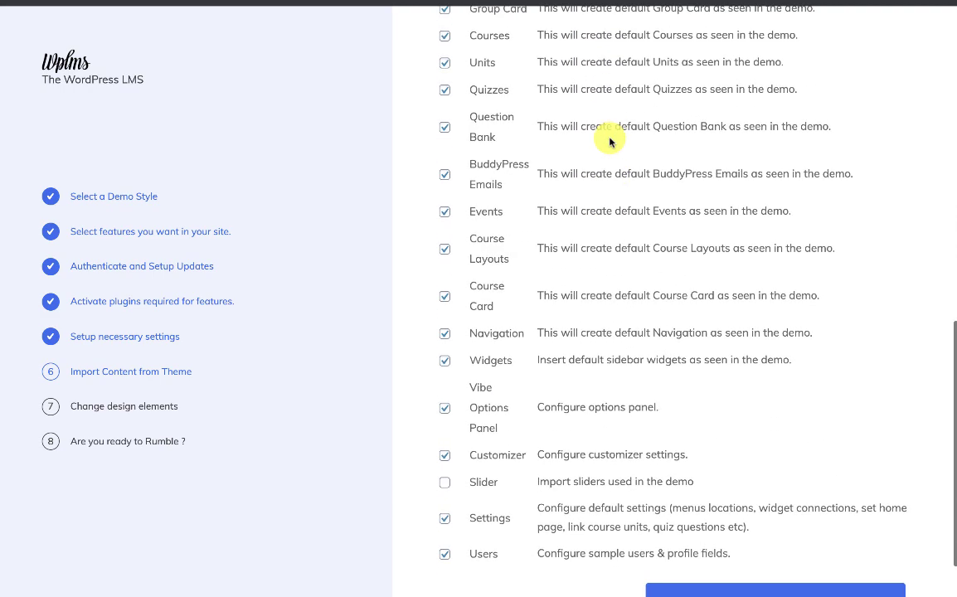
scroll(610, 141, up, 6)
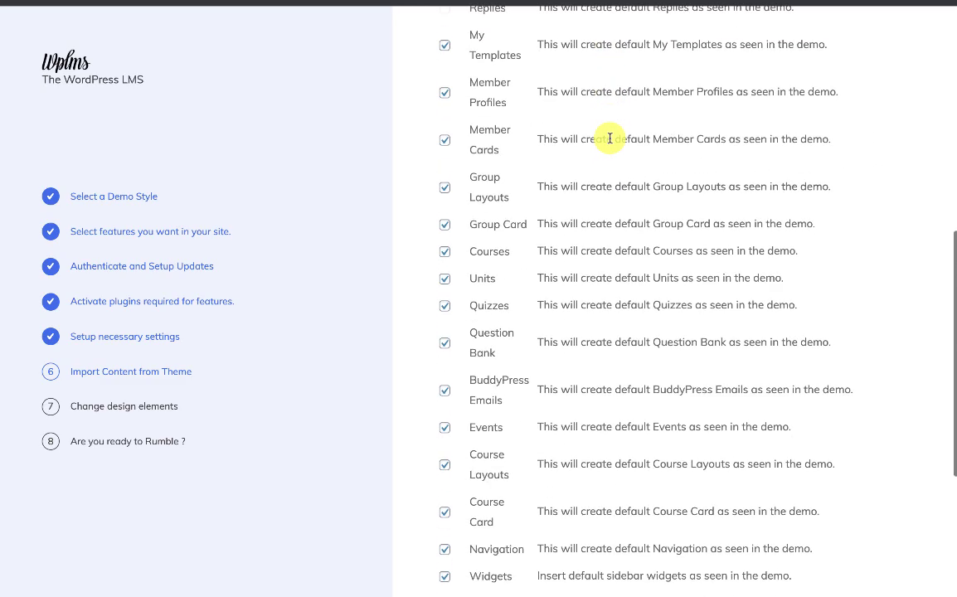
scroll(609, 141, up, 5)
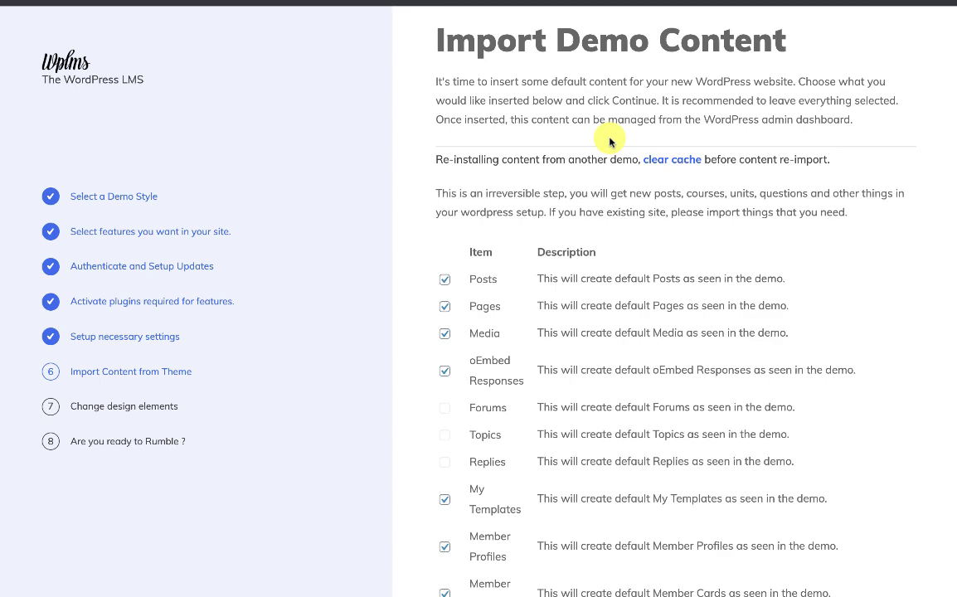
scroll(561, 380, down, 12)
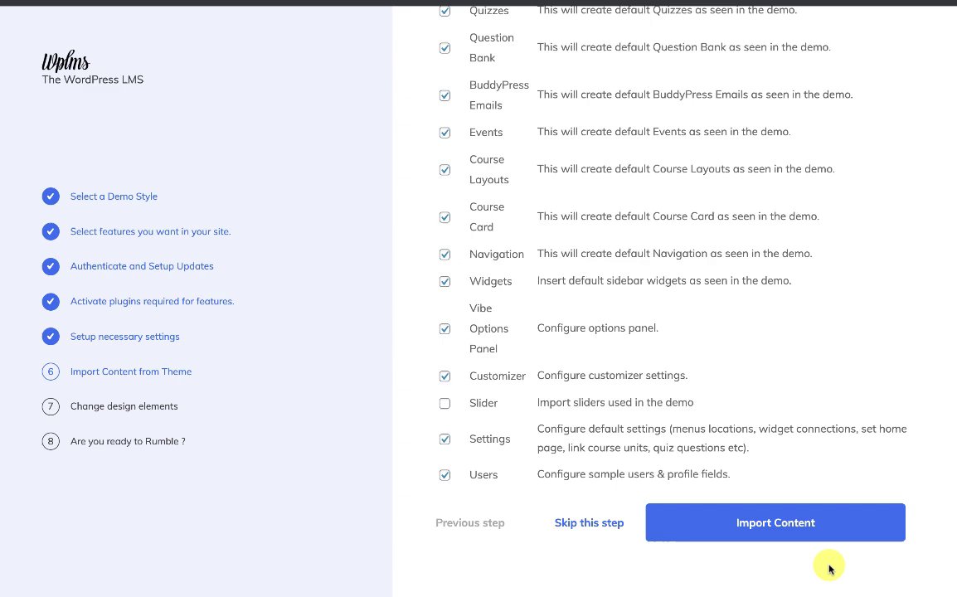
drag(771, 525, 750, 535)
click(751, 535)
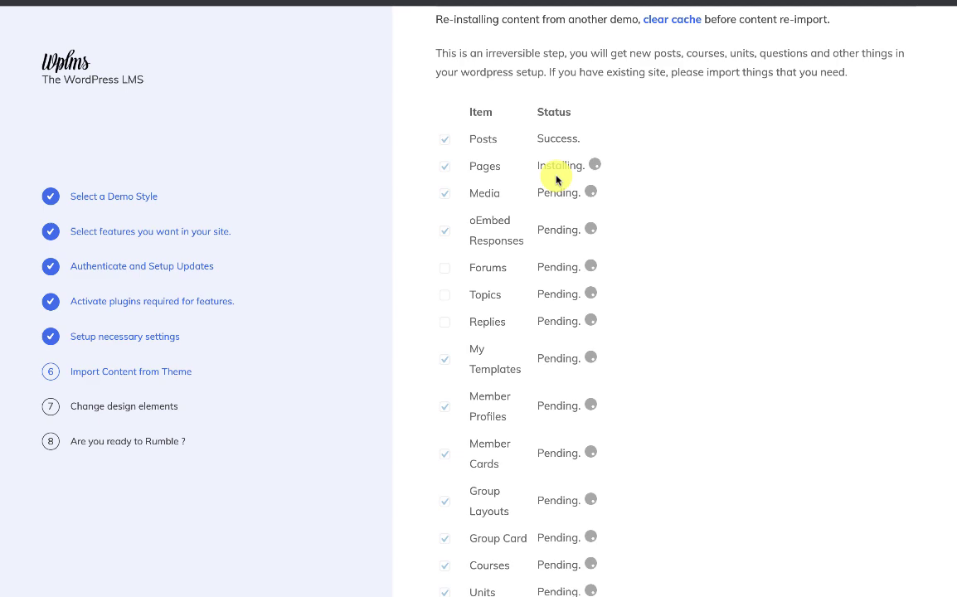
- Scroll the import status list until Posts through Users all show Success
scroll(748, 217, down, 2)
scroll(749, 217, up, 1)
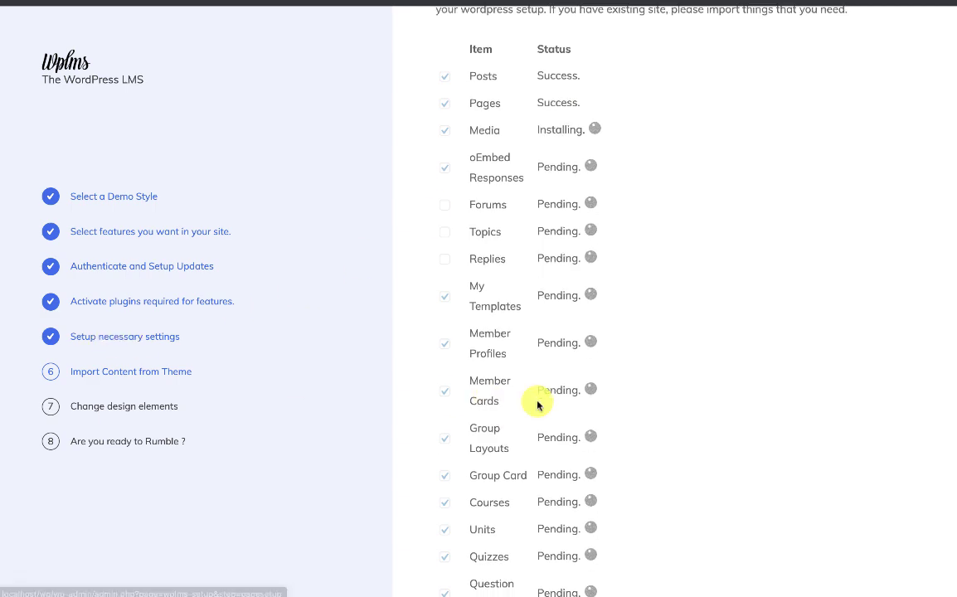
scroll(537, 400, down, 6)
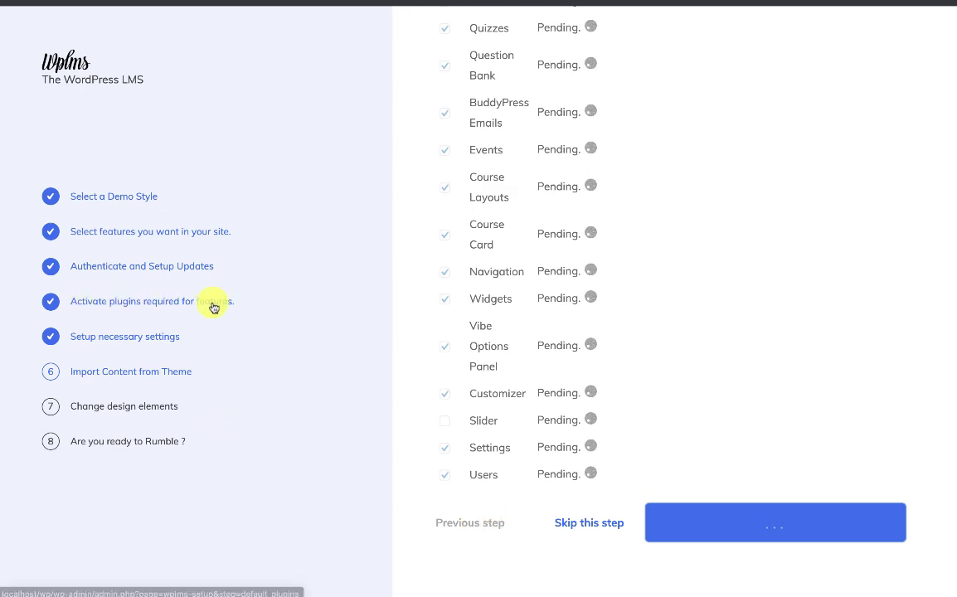
scroll(335, 311, up, 8)
scroll(337, 313, down, 8)
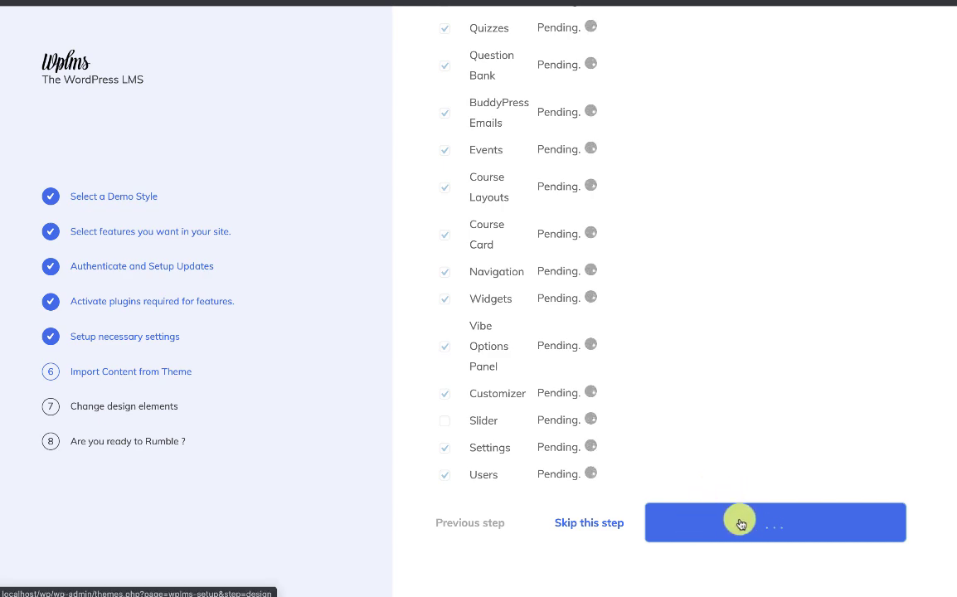
scroll(705, 415, up, 8)
scroll(705, 414, up, 2)
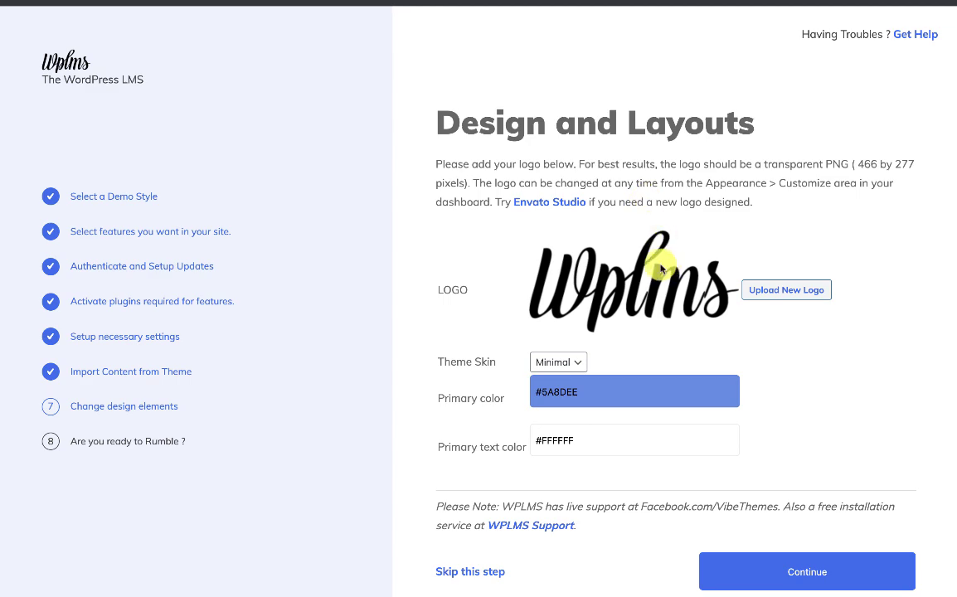
- Accept the default logo, Minimal skin and #5A8DEE primary colour to finish the wizard
scroll(699, 331, down, 1)
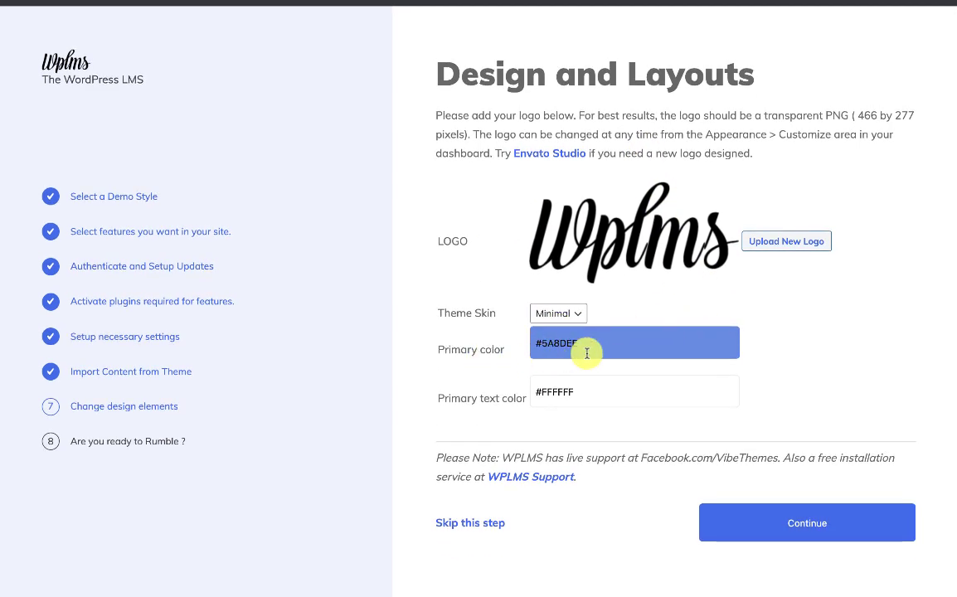
click(795, 526)
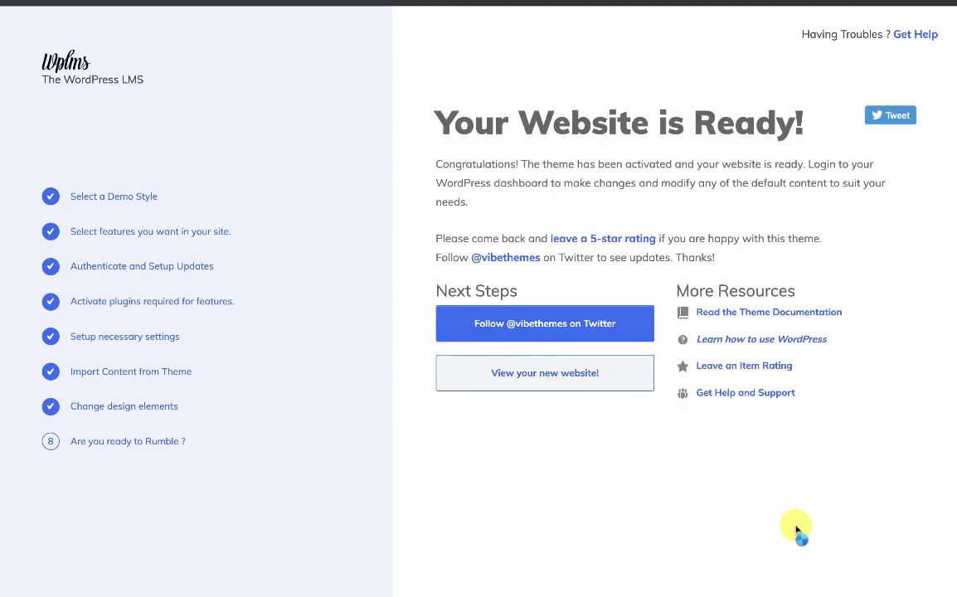
- Open the new site, then go through Members Directory to the All Courses listing
click(542, 375)
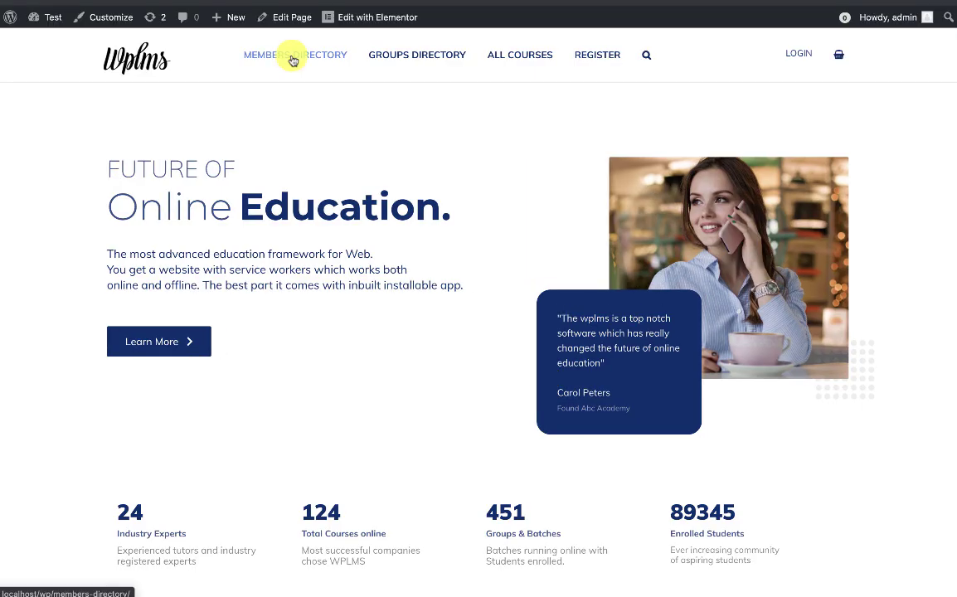
click(293, 61)
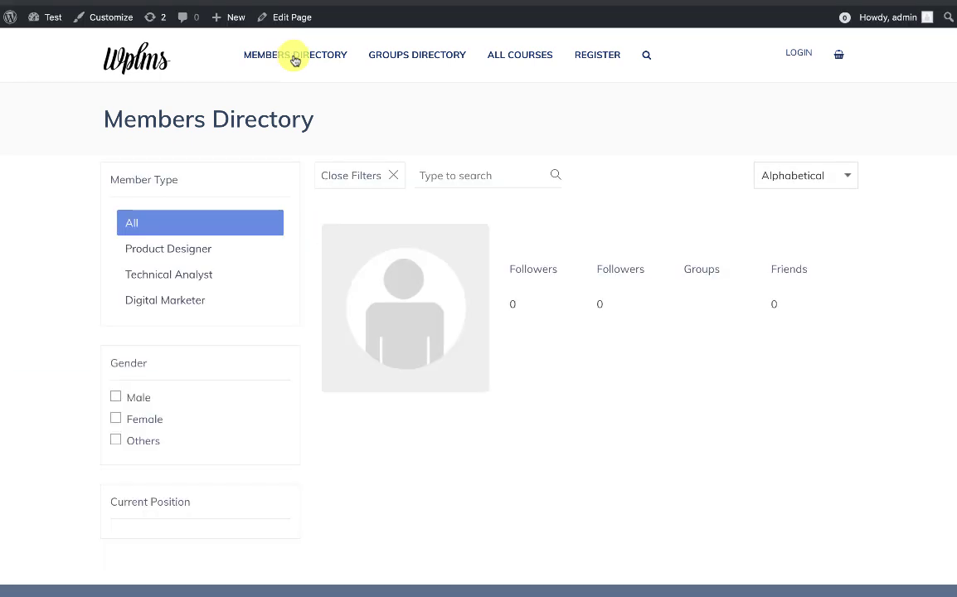
scroll(506, 374, down, 2)
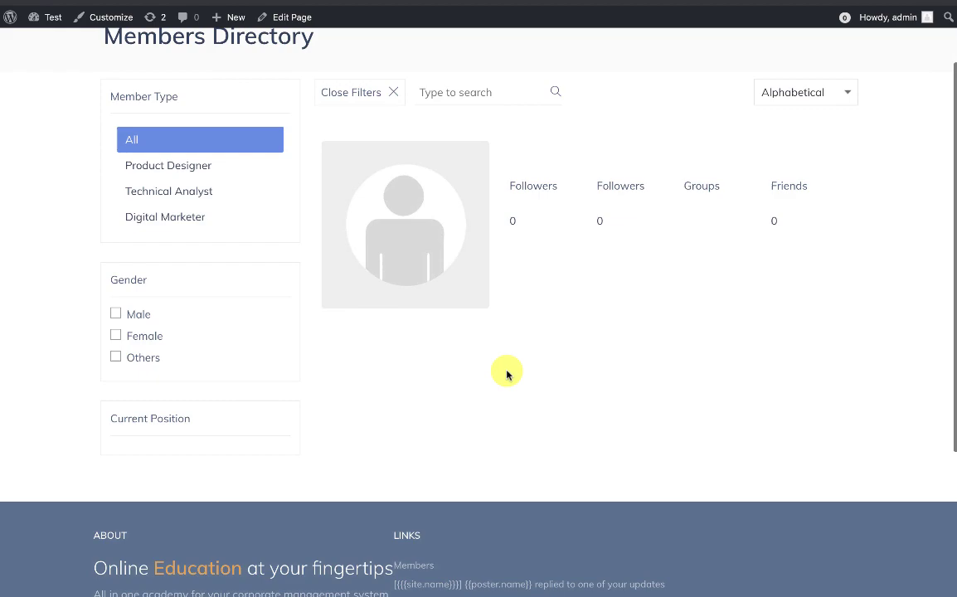
scroll(506, 374, up, 2)
click(514, 55)
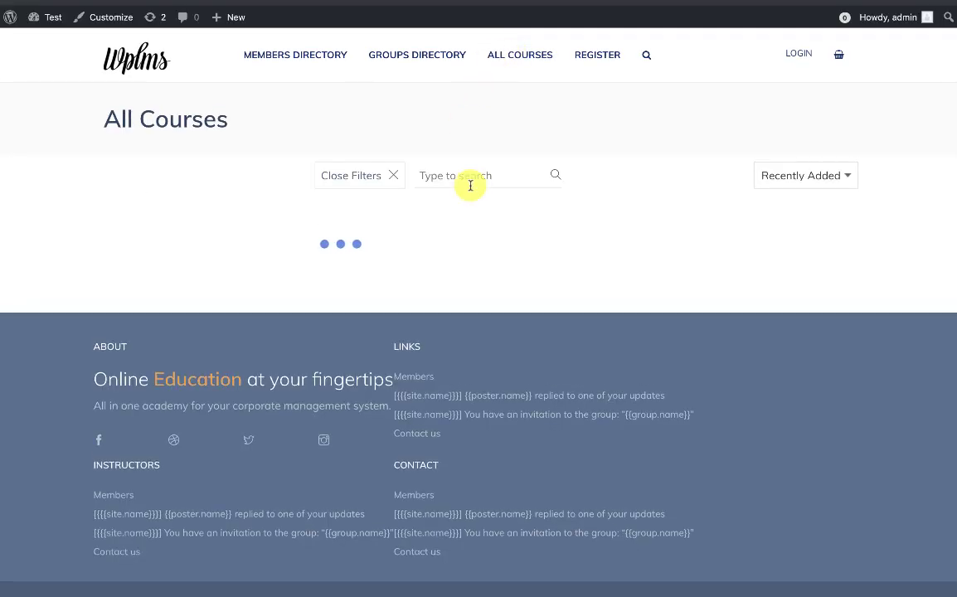
scroll(387, 299, down, 10)
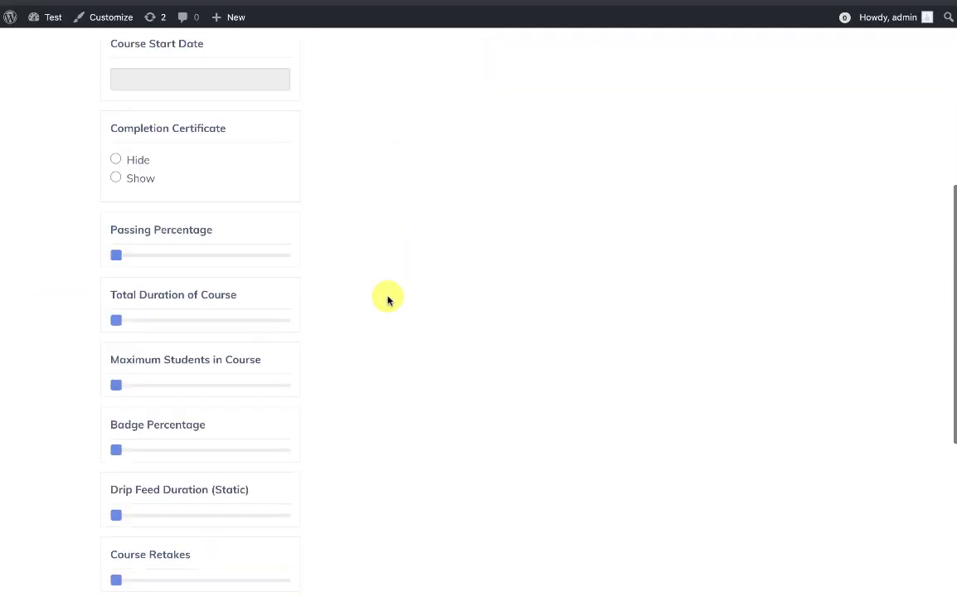
scroll(389, 298, up, 10)
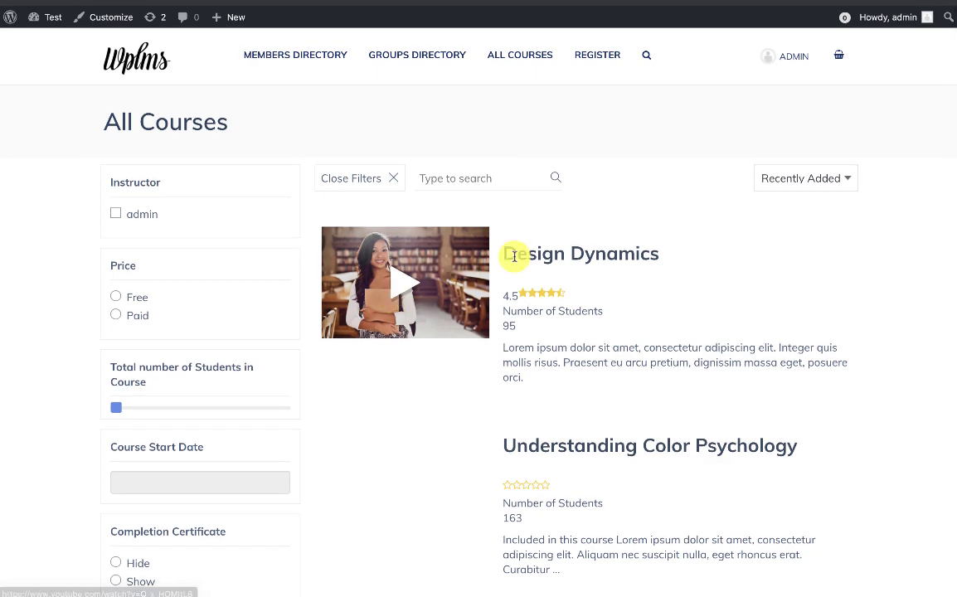
- Open the Design Dynamics course for management from the admin's course dashboard
mouse_move(788, 57)
click(774, 91)
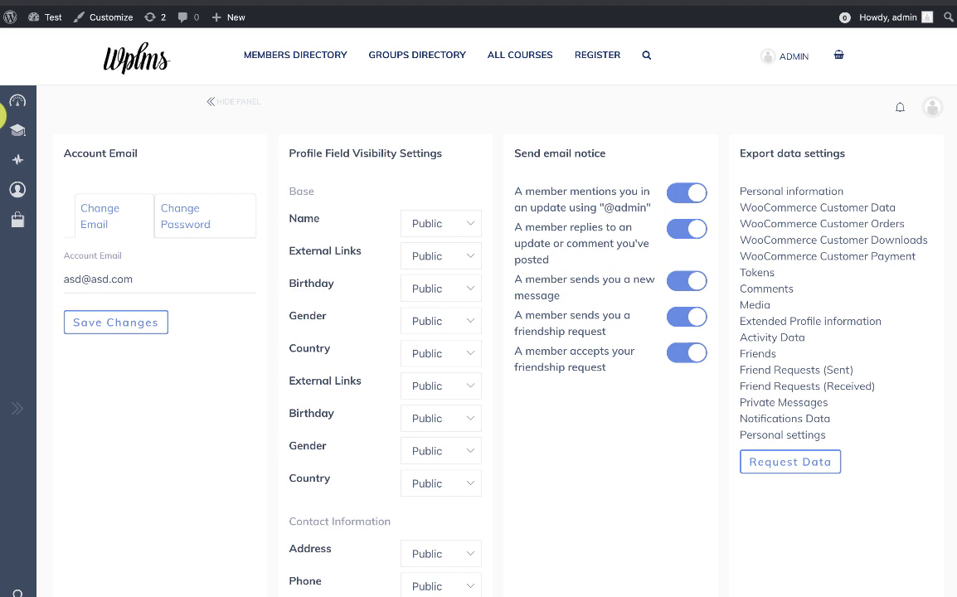
click(28, 131)
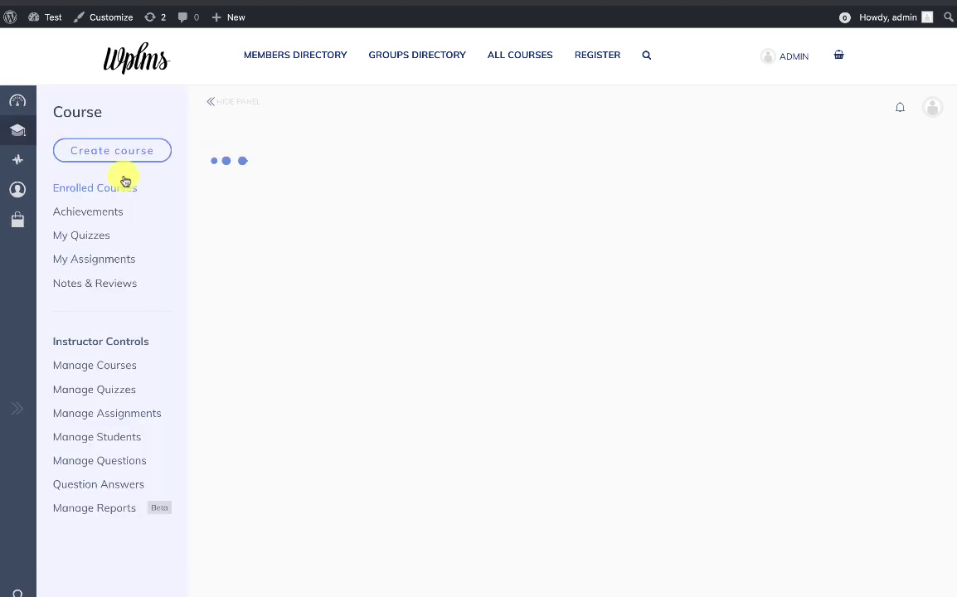
click(110, 366)
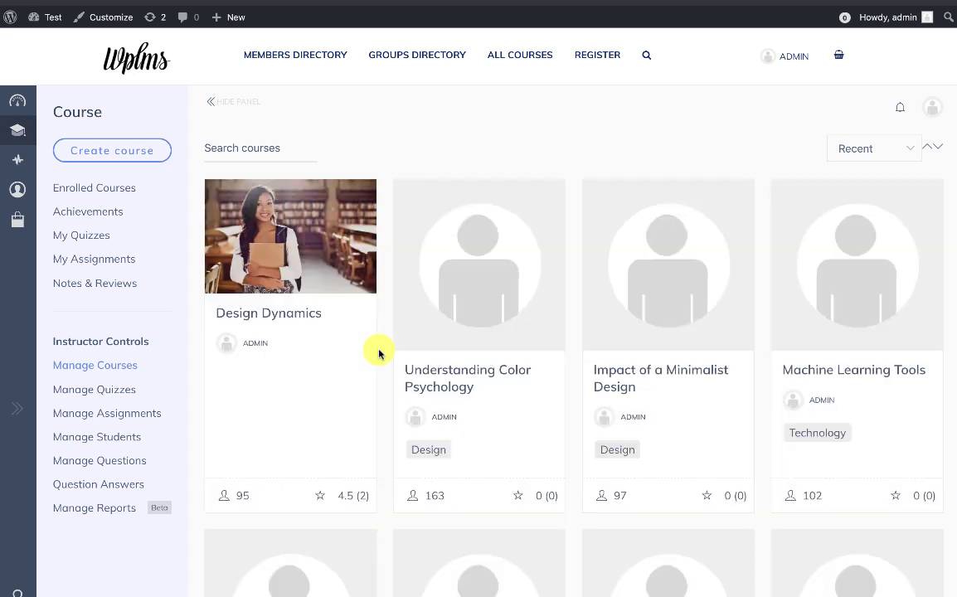
click(289, 314)
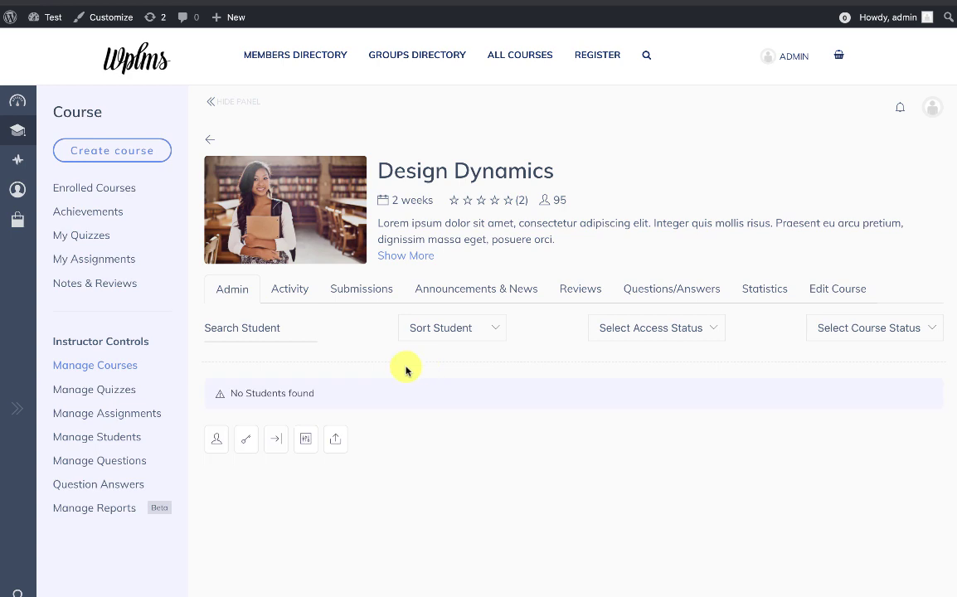
- Search for 'admin', add that user as a student, and go to Enrolled Courses
click(216, 439)
click(259, 488)
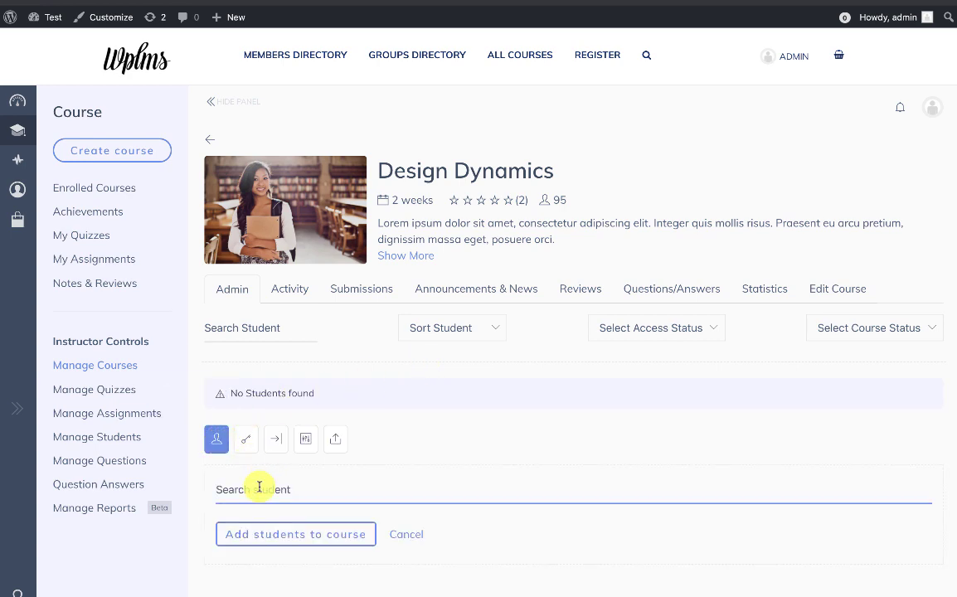
text(admin)
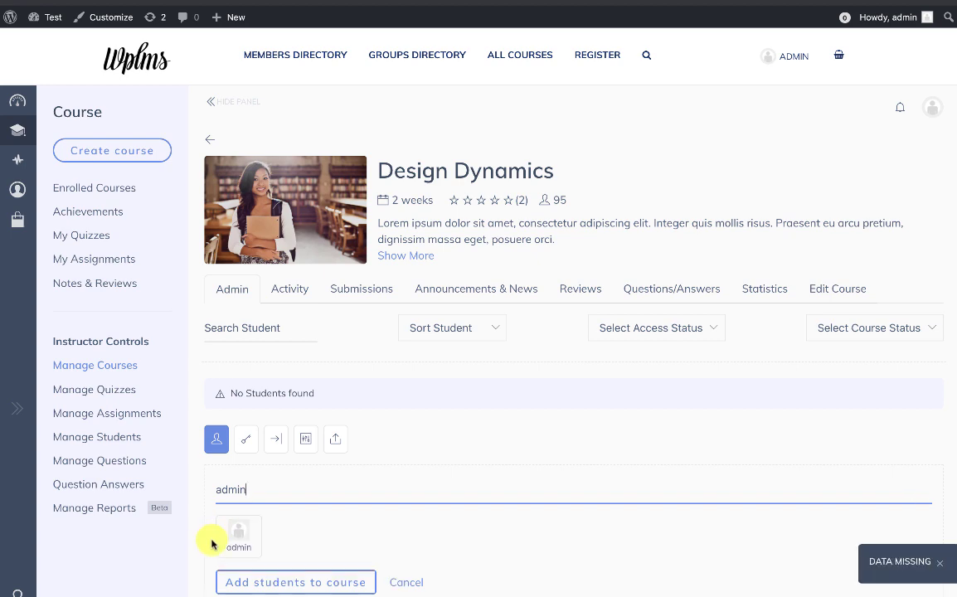
click(297, 587)
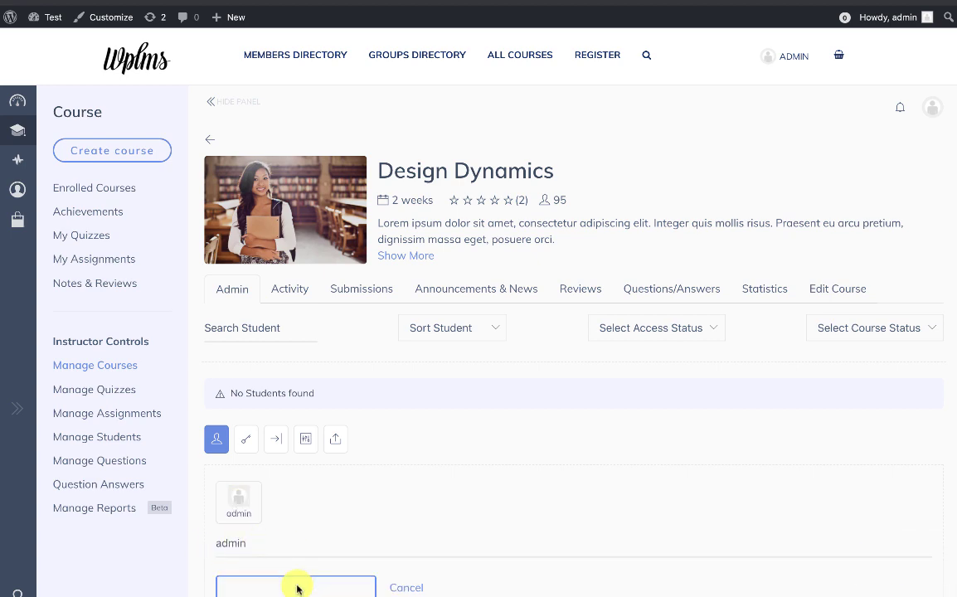
click(99, 189)
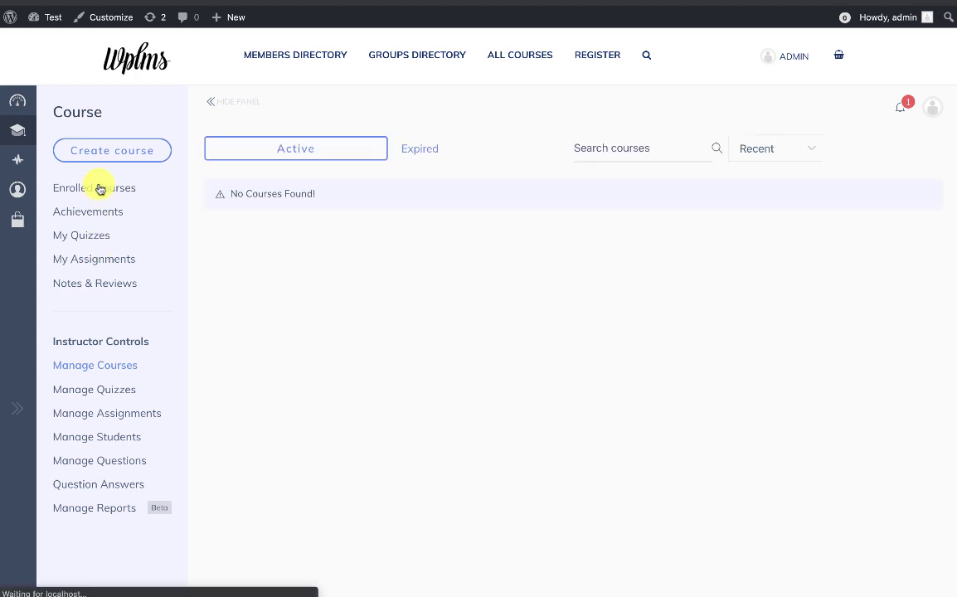
- Start Design Dynamics and complete the Getting Started and Elementor units
click(310, 250)
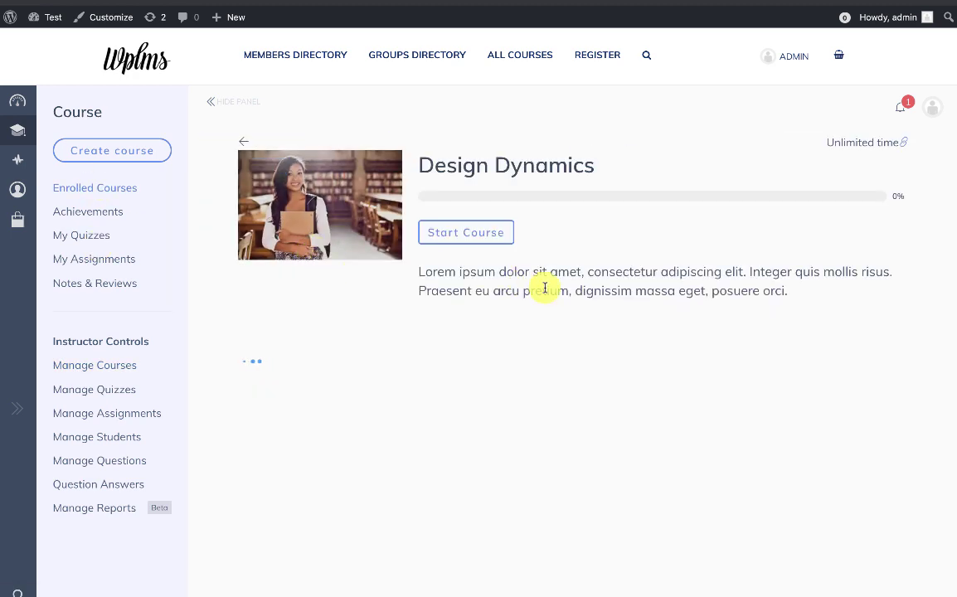
click(468, 224)
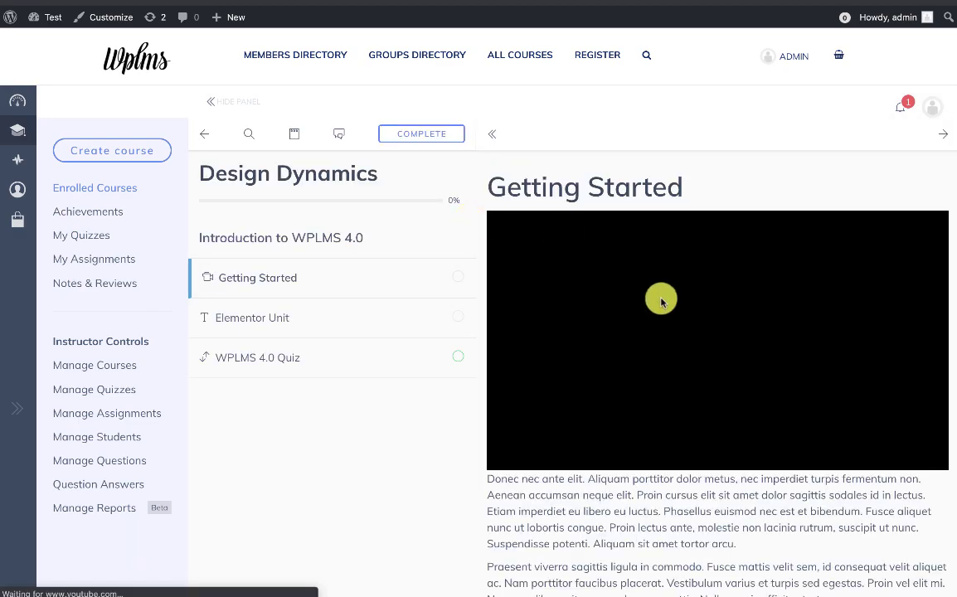
scroll(661, 301, down, 5)
click(698, 258)
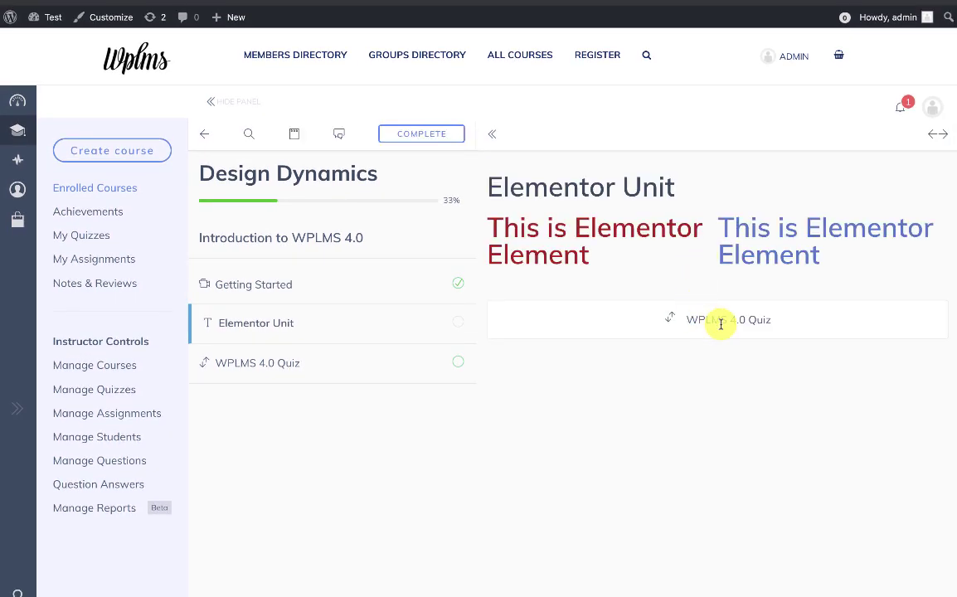
click(721, 324)
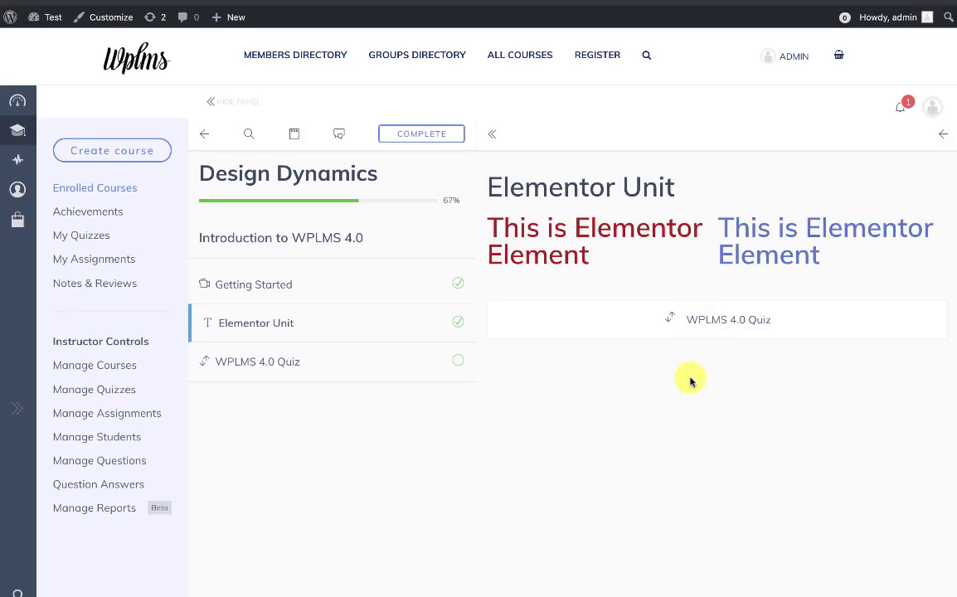
- Take the WPLMS 4.0 Quiz, answering True and Option 2, and submit it for 15/15
click(698, 319)
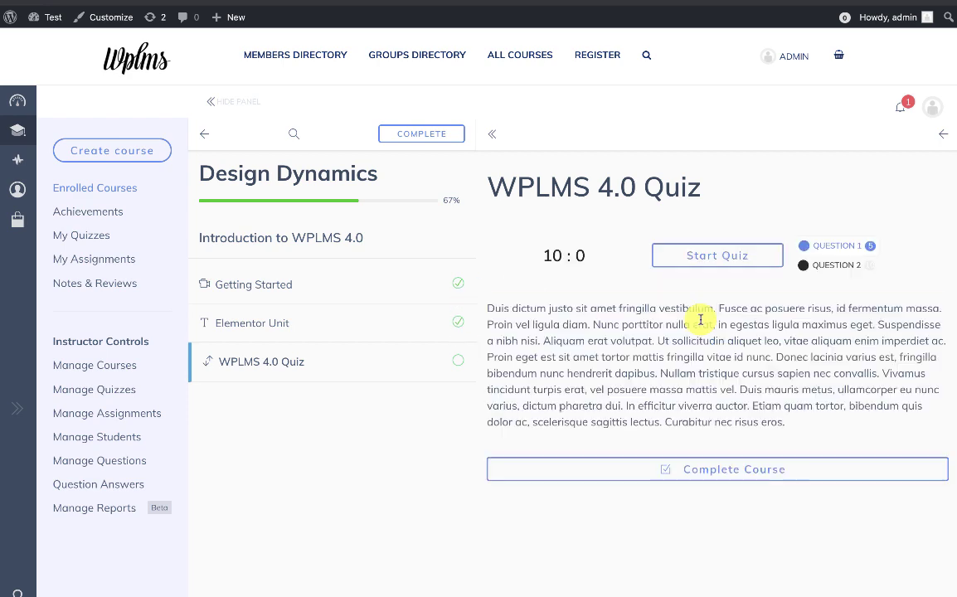
click(718, 260)
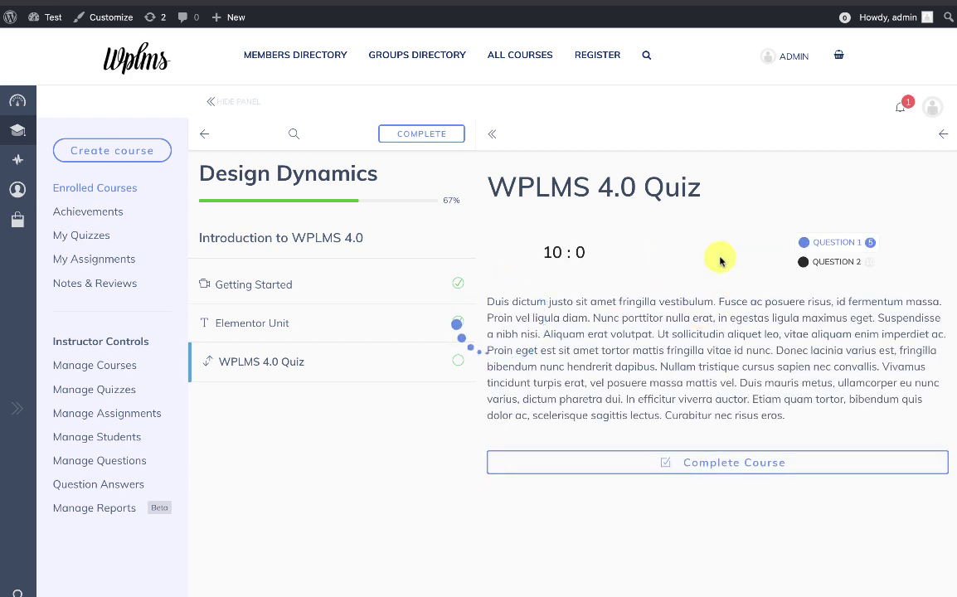
click(522, 430)
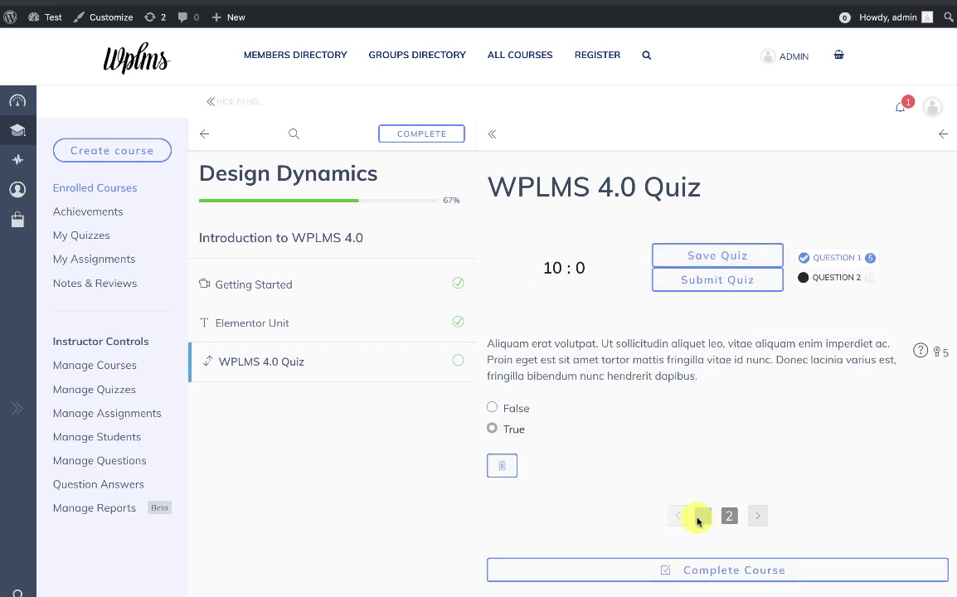
click(757, 516)
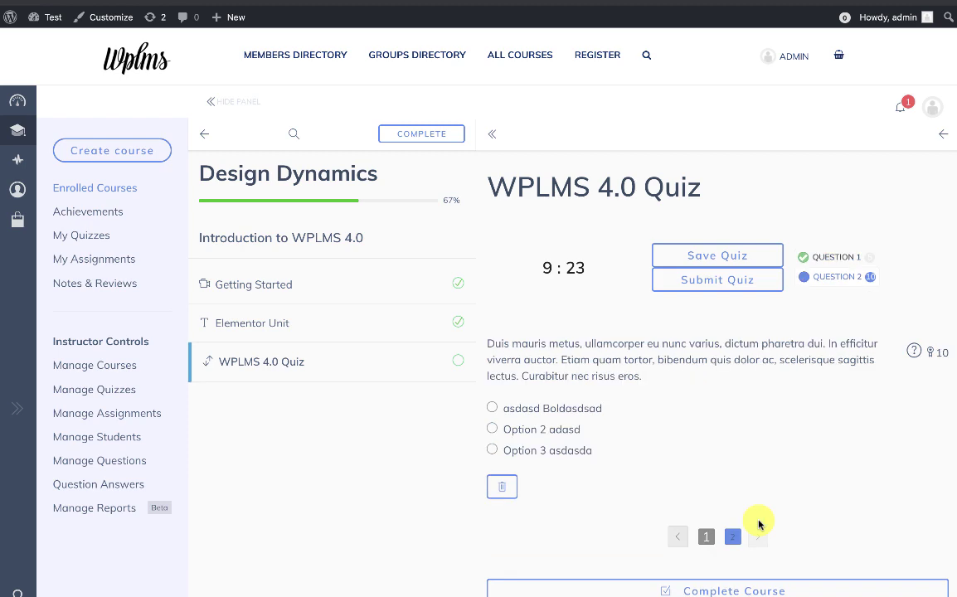
click(571, 428)
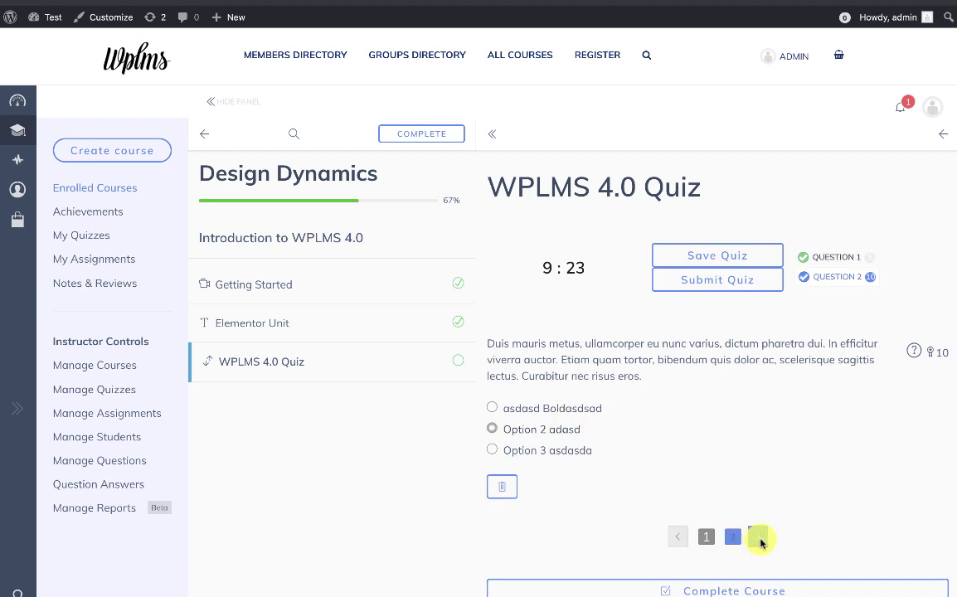
click(711, 279)
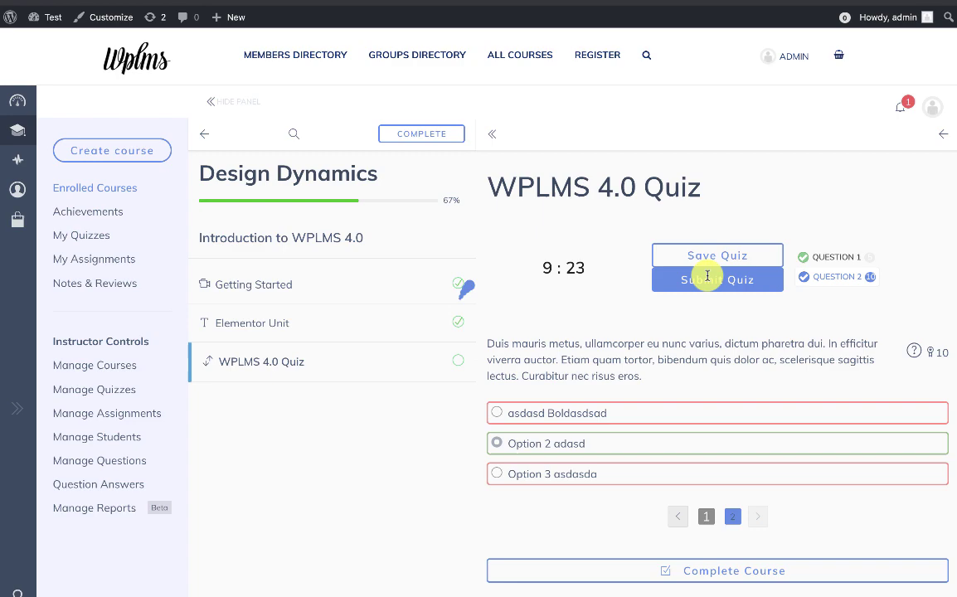
click(707, 278)
scroll(743, 320, down, 3)
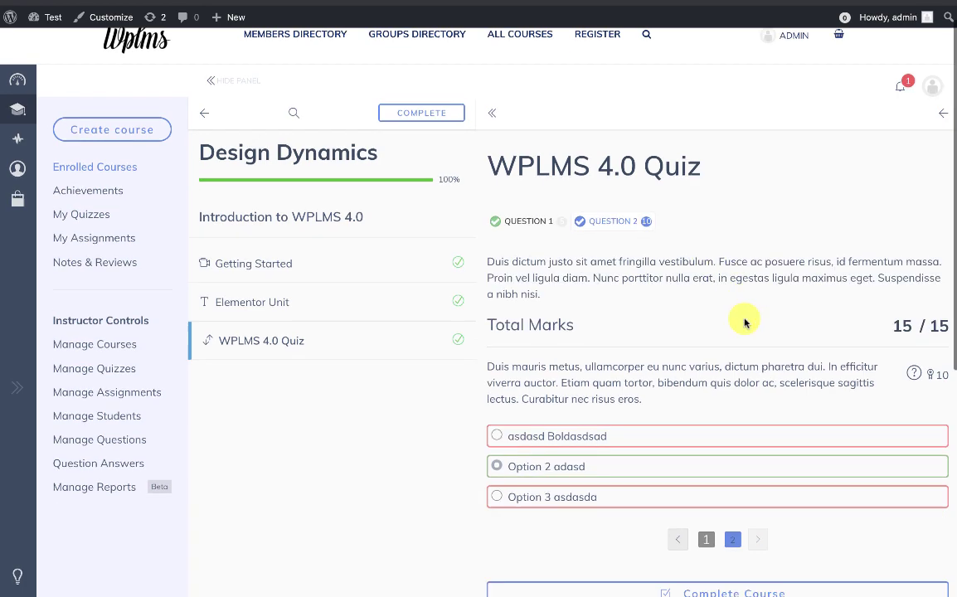
- Complete the course with a five-star review titled 'Good course' and a sample review text
click(692, 481)
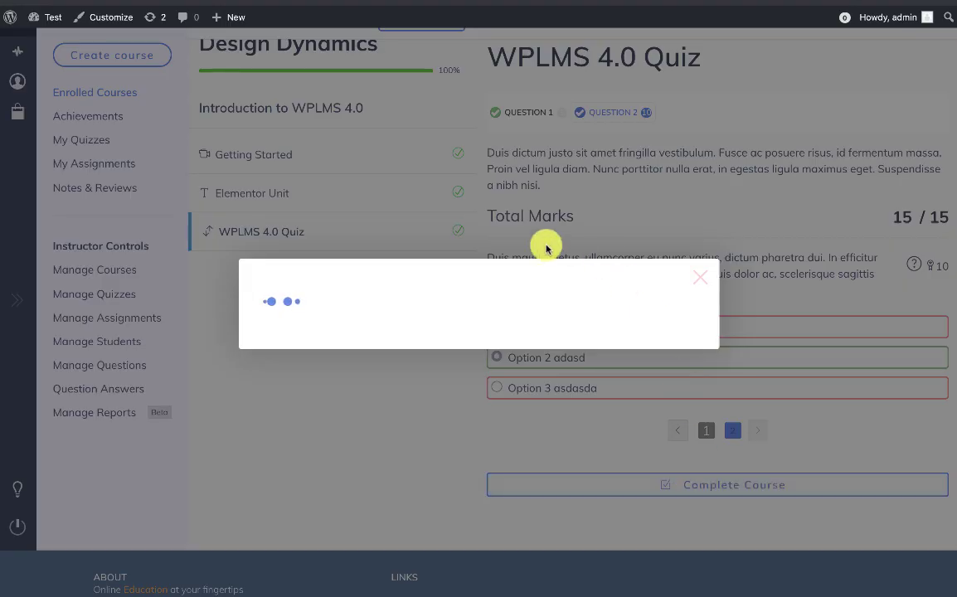
click(378, 265)
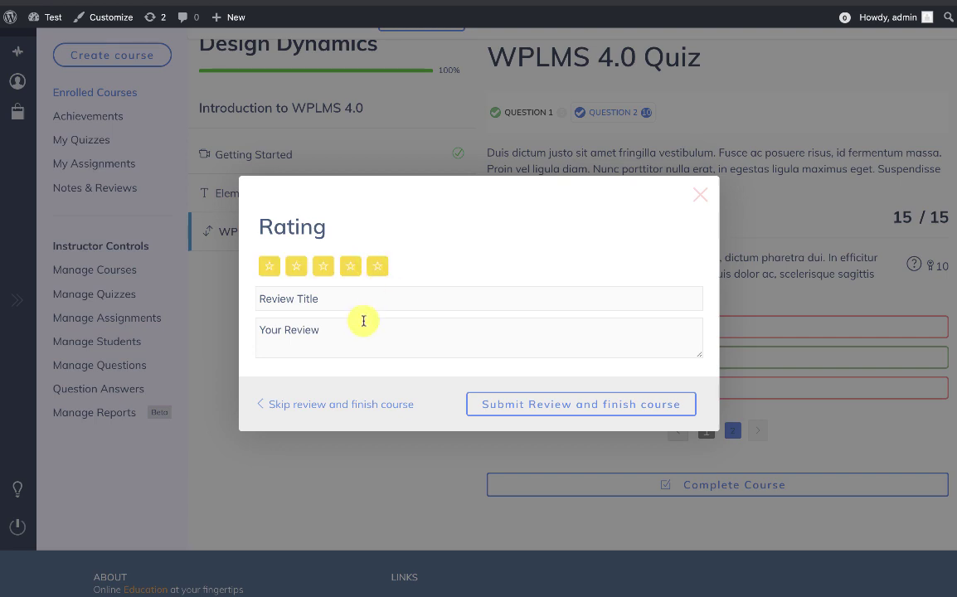
click(415, 298)
text(Good course)
click(423, 336)
text(This is a sample review on this course.)
click(515, 401)
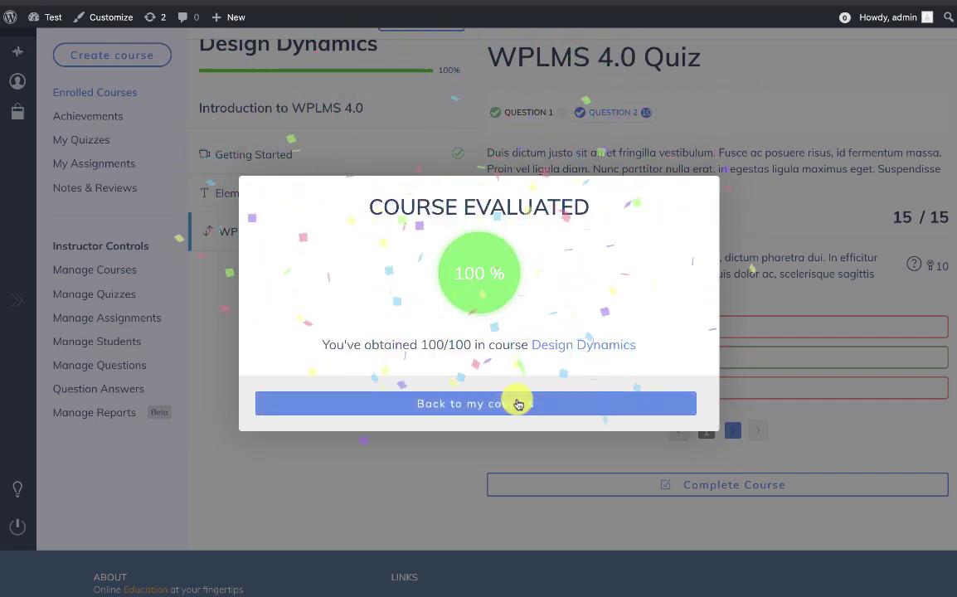
- Return to the course page and open the Profile page from the sidebar
click(487, 403)
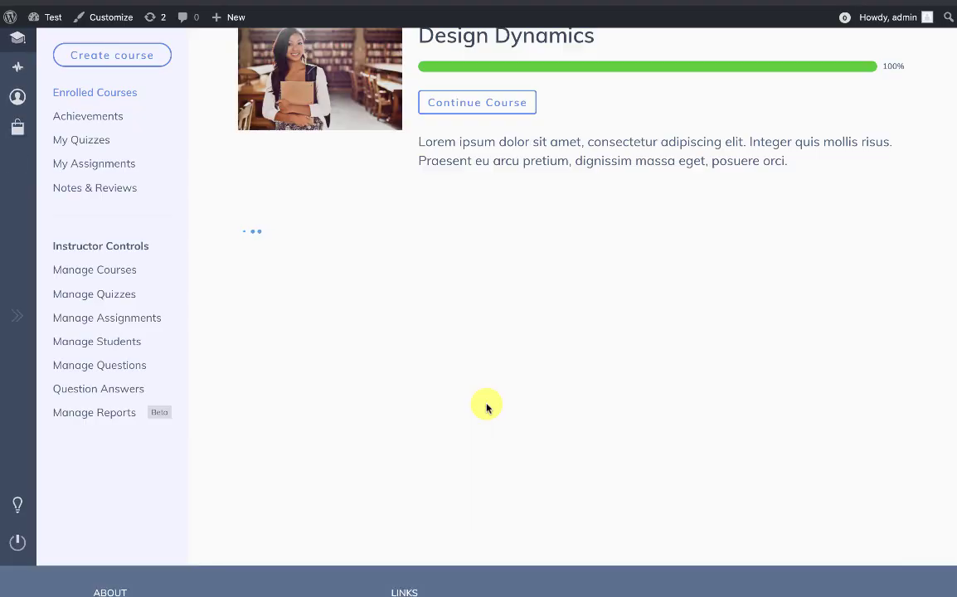
scroll(487, 405, up, 3)
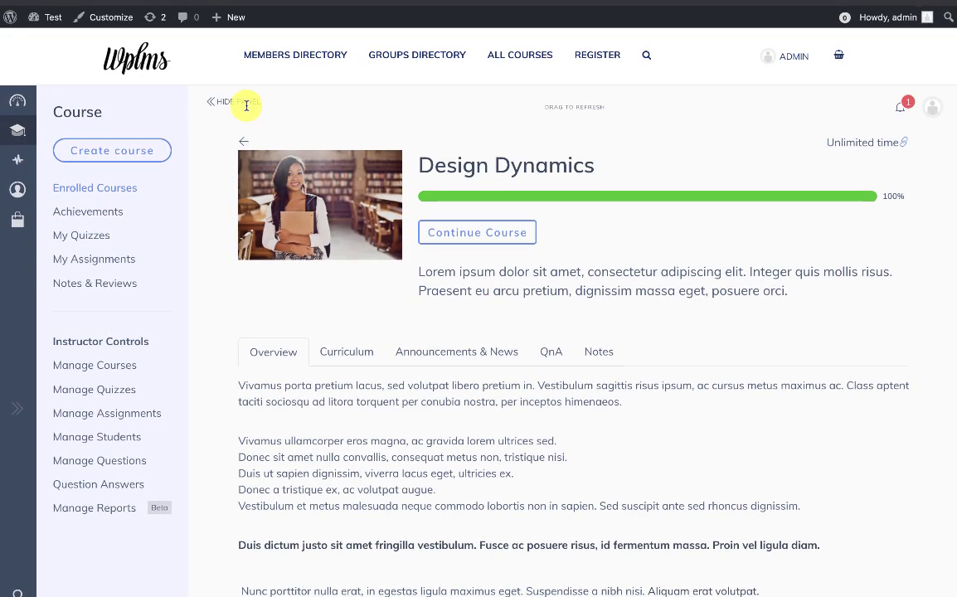
click(239, 101)
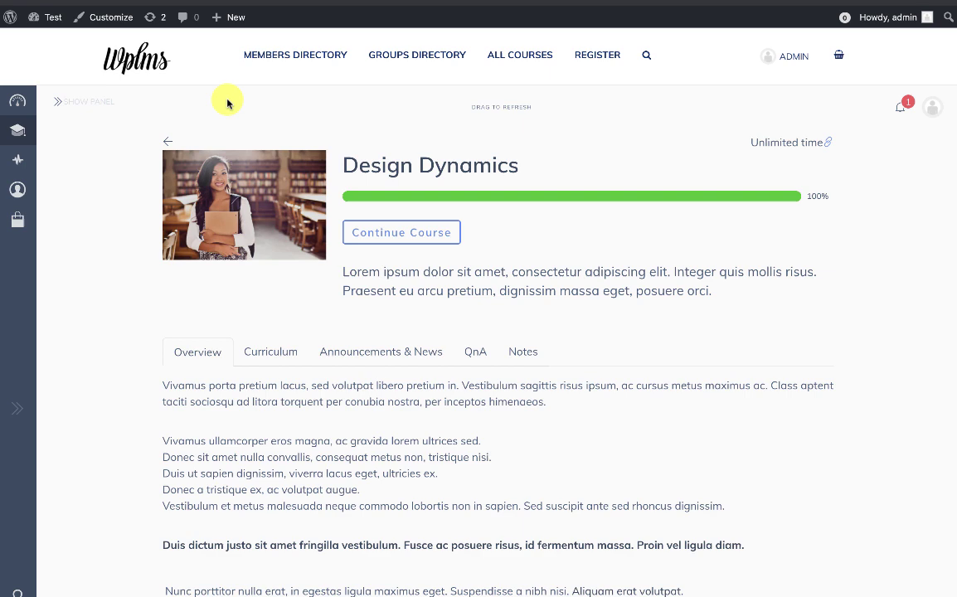
click(88, 101)
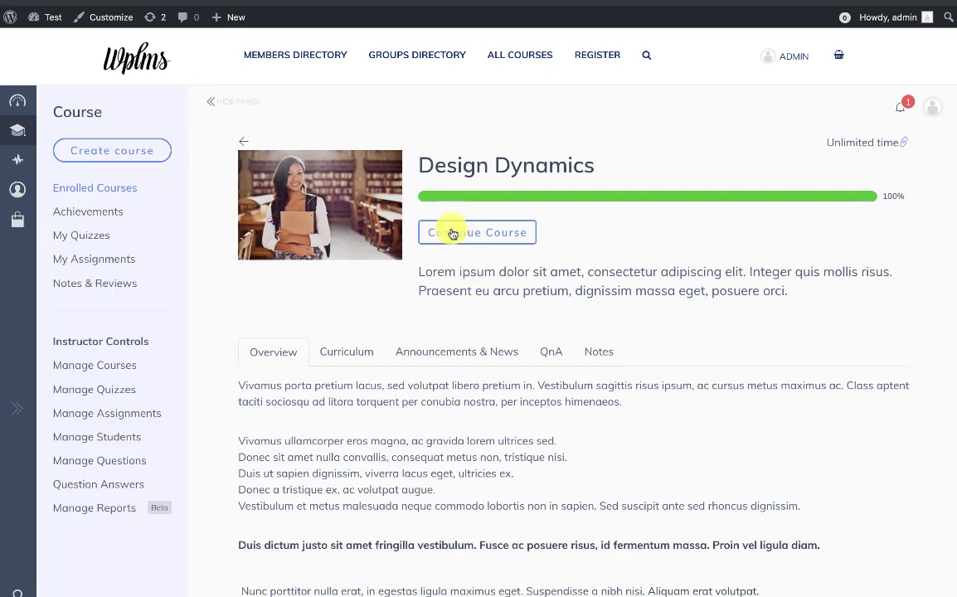
click(17, 189)
click(62, 144)
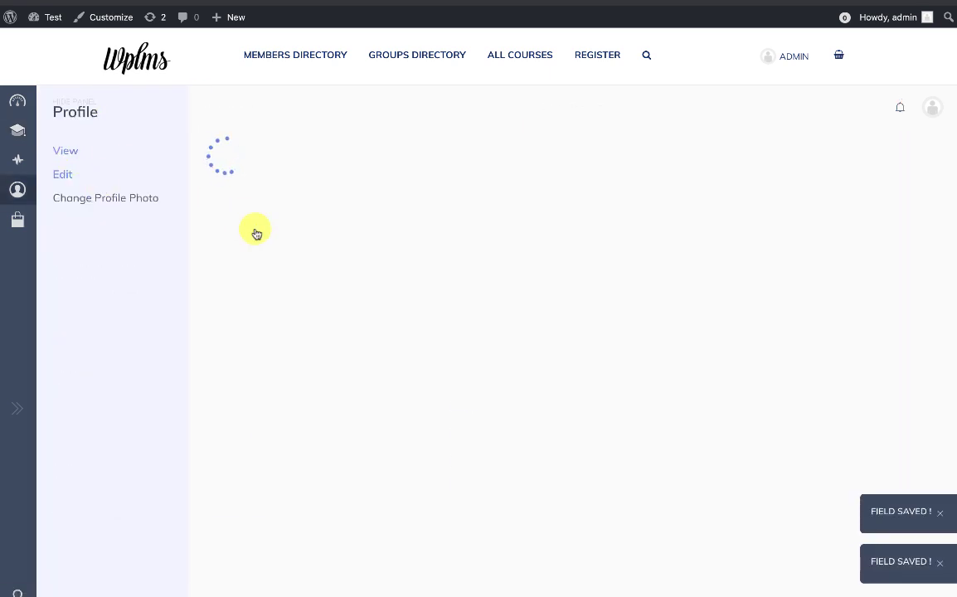